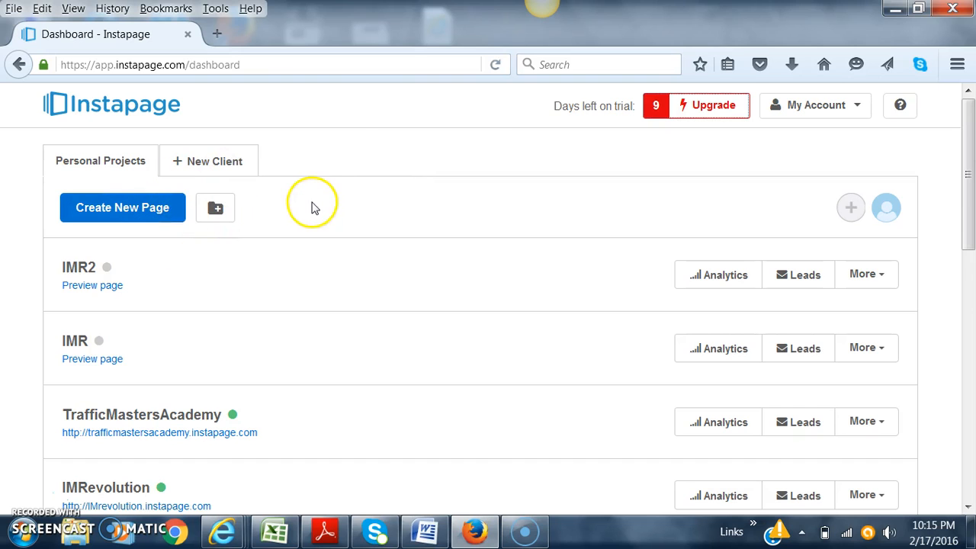
Create a new landing page in the personal projects, choosing to start from a template
scroll(967, 195, down, 5)
scroll(970, 189, up, 5)
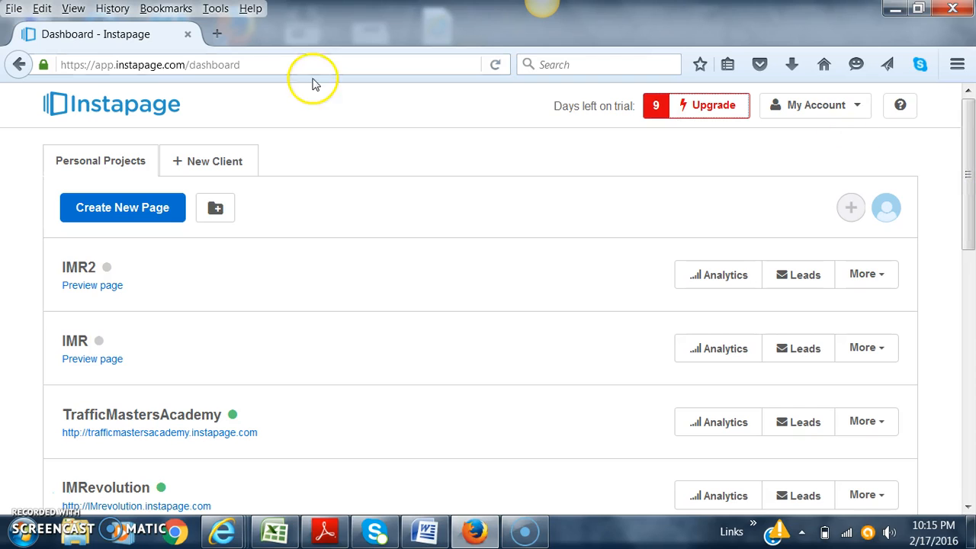
click(118, 217)
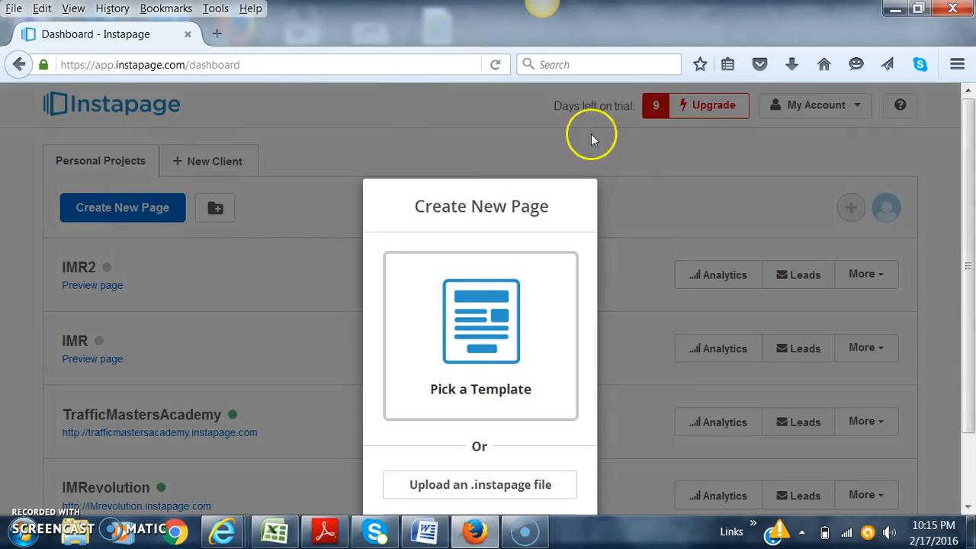
scroll(965, 135, down, 2)
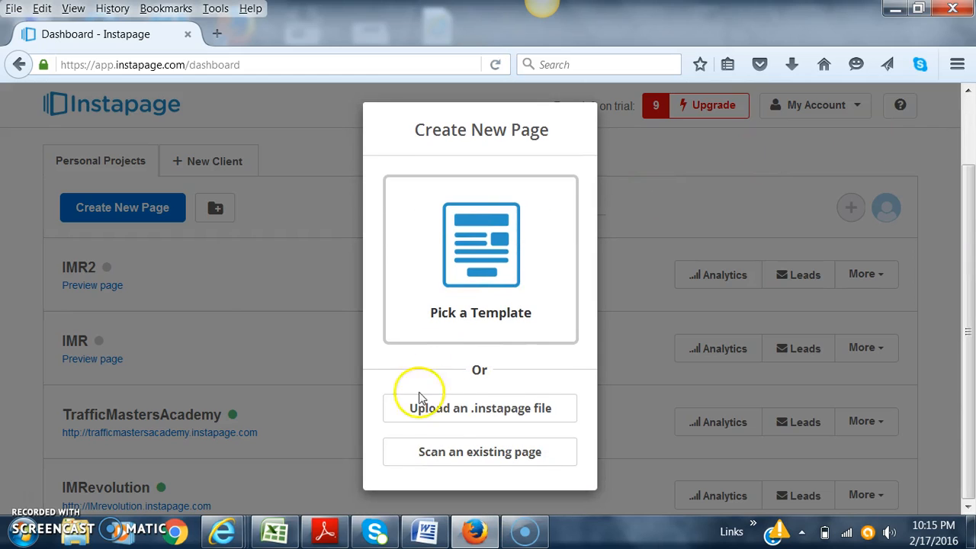
click(538, 342)
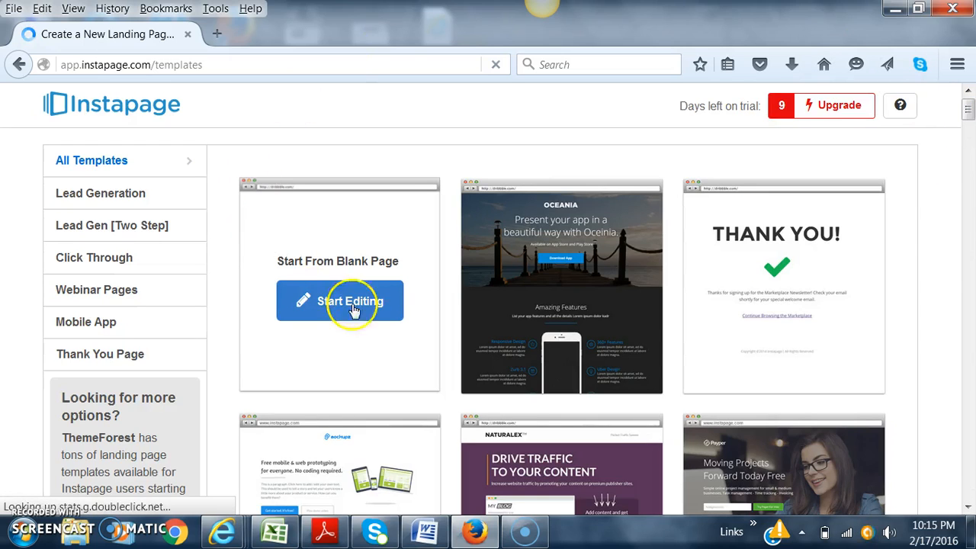
Start editing the "Free Report Reveals" template with the blue sunset background and name the page "example"
drag(967, 106, 968, 171)
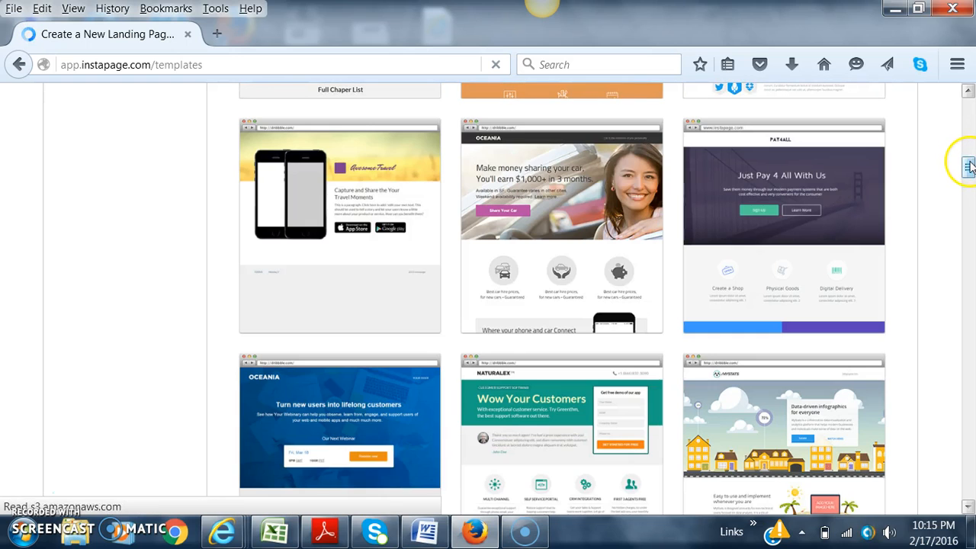
drag(969, 167, 970, 256)
mouse_move(366, 276)
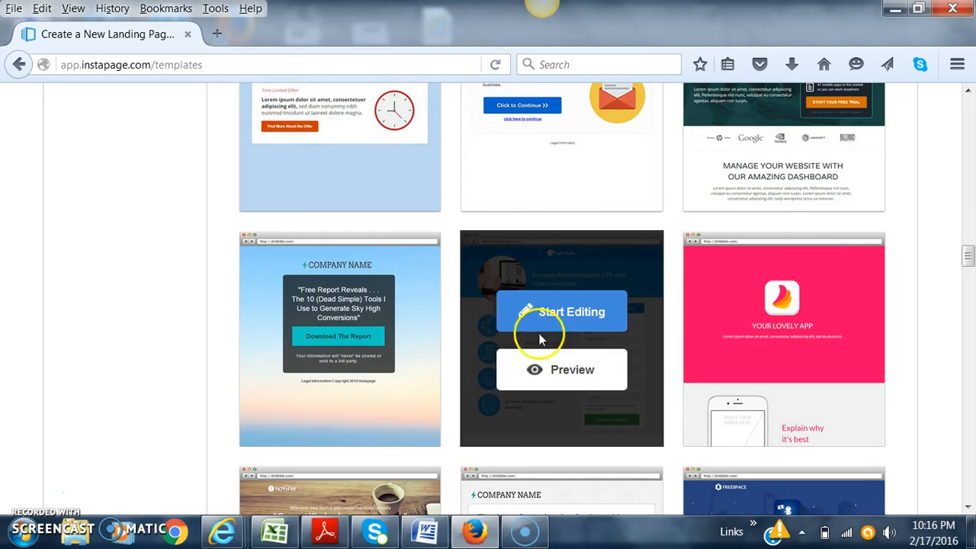
click(333, 328)
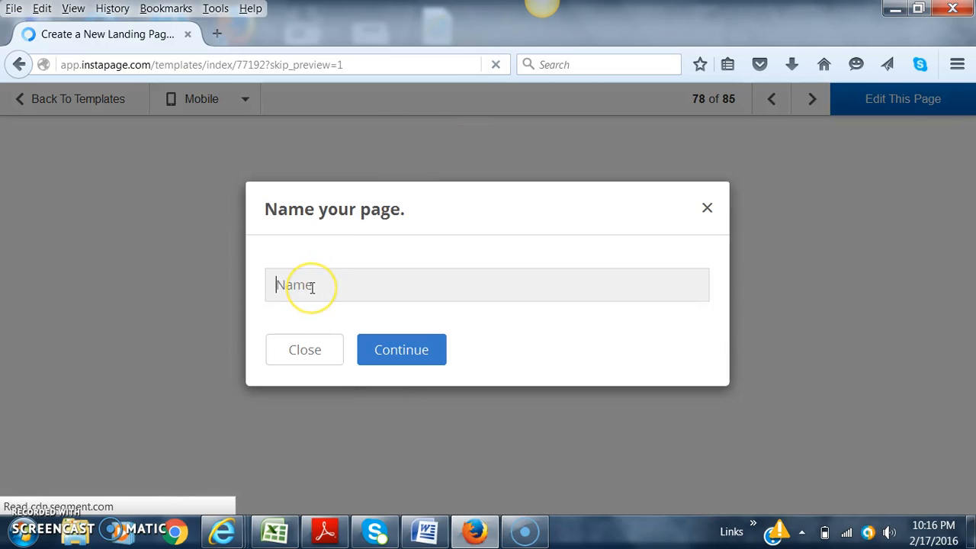
text(example)
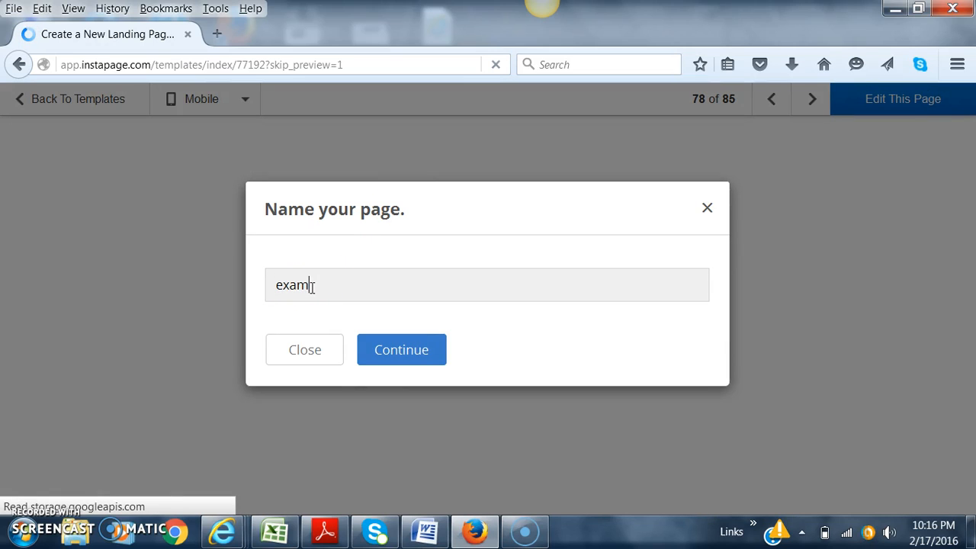
click(387, 358)
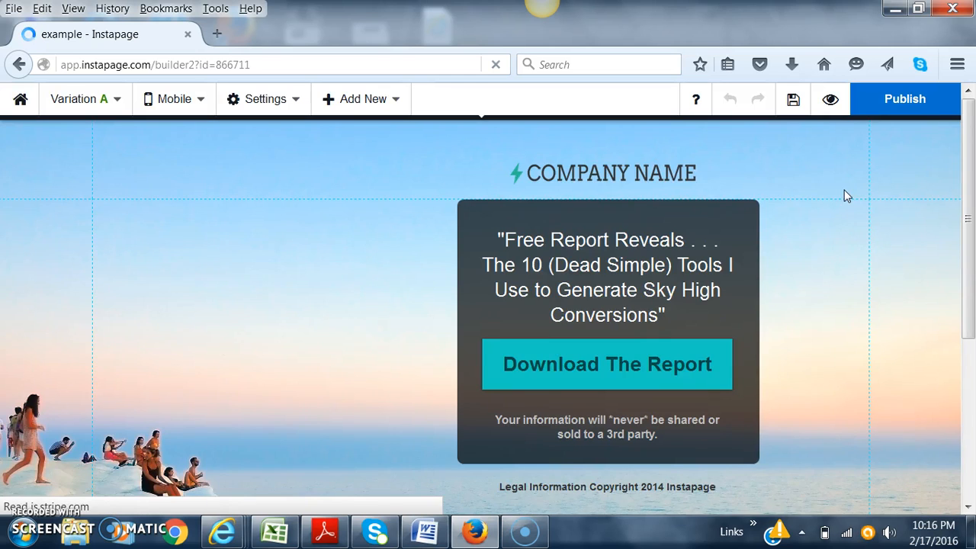
Delete the "Legal Information Copyright 2014 Instapage" line below the dark box
mouse_move(969, 229)
mouse_down()
mouse_move(970, 257)
mouse_move(970, 244)
mouse_up()
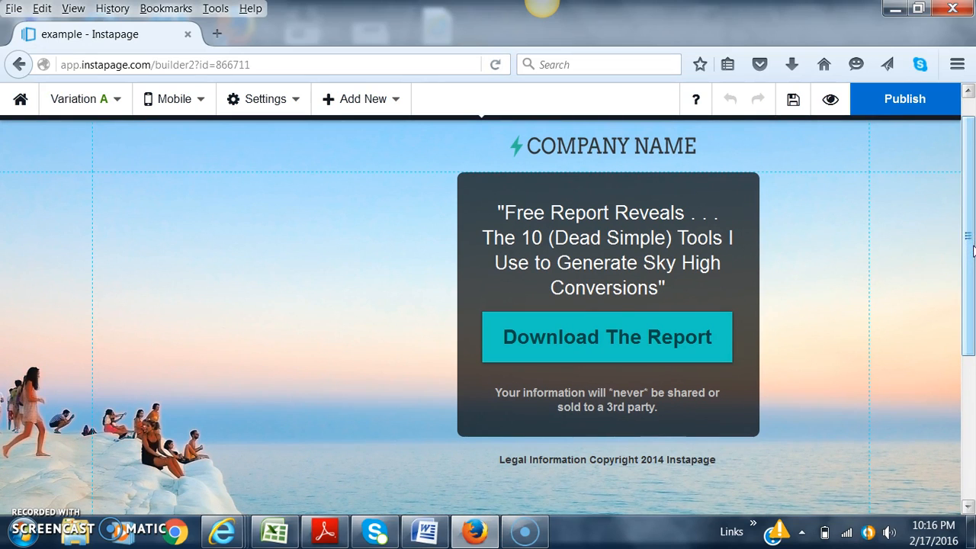
click(664, 461)
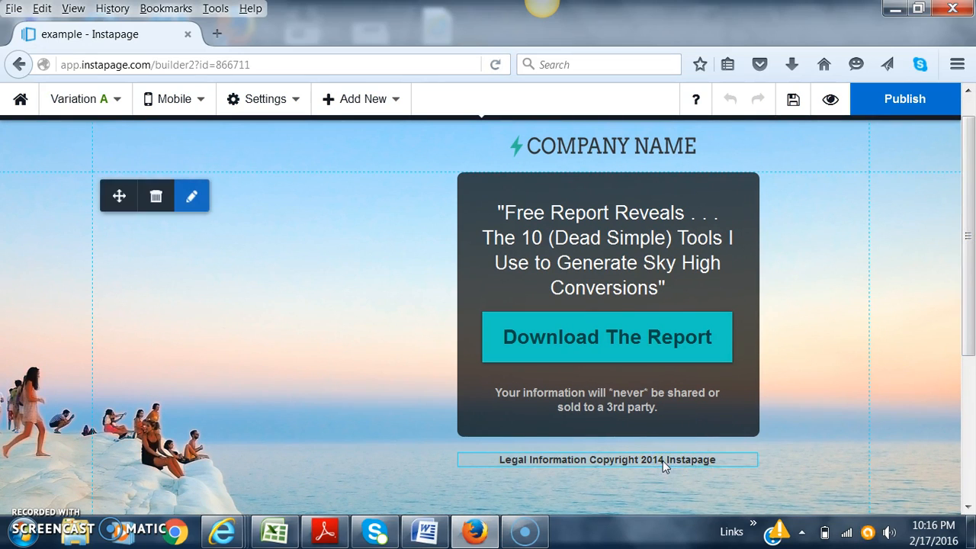
click(663, 461)
click(479, 429)
Move the dark box down and left towards the page's center, then reposition the privacy note, download button and headline inside it
drag(669, 429, 576, 481)
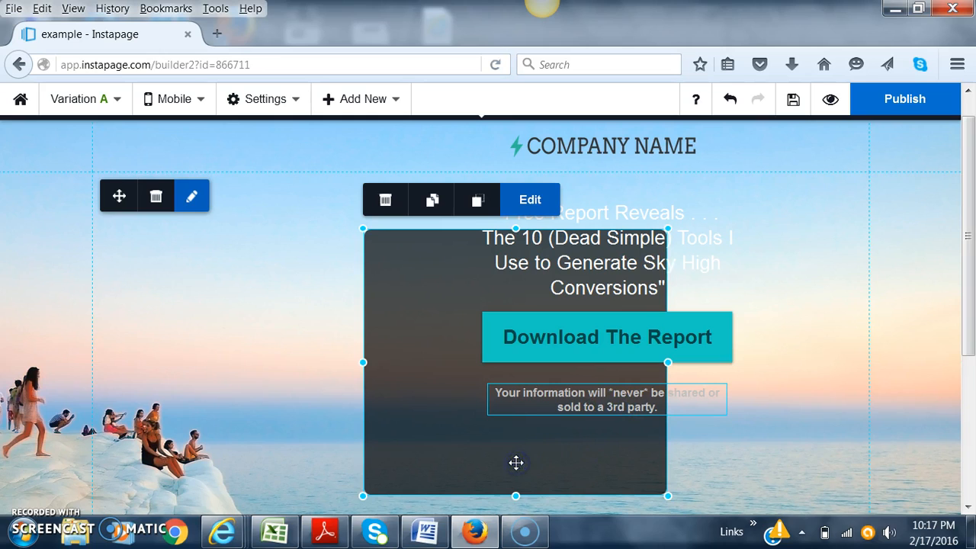
drag(643, 393, 547, 445)
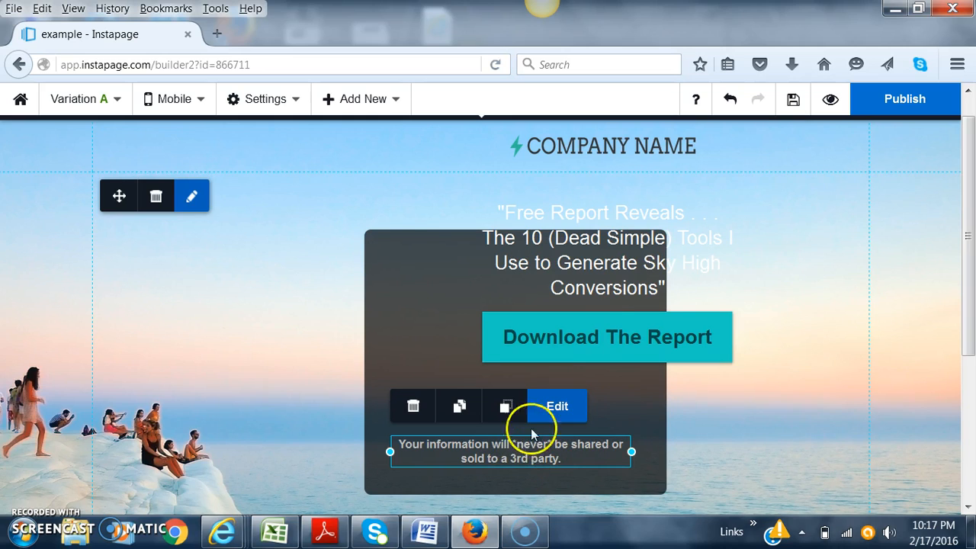
drag(615, 337, 530, 385)
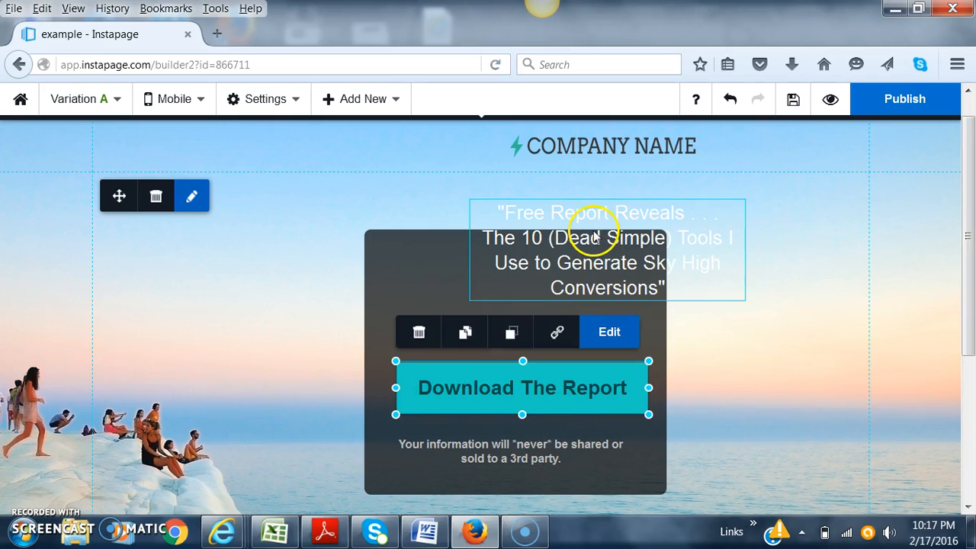
mouse_move(509, 292)
mouse_down()
mouse_move(506, 284)
mouse_move(521, 295)
mouse_up()
Replace the headline text inside its quotation marks with "FREE: Instant access to the business model that can make you $10,000 a month"
click(470, 273)
click(430, 260)
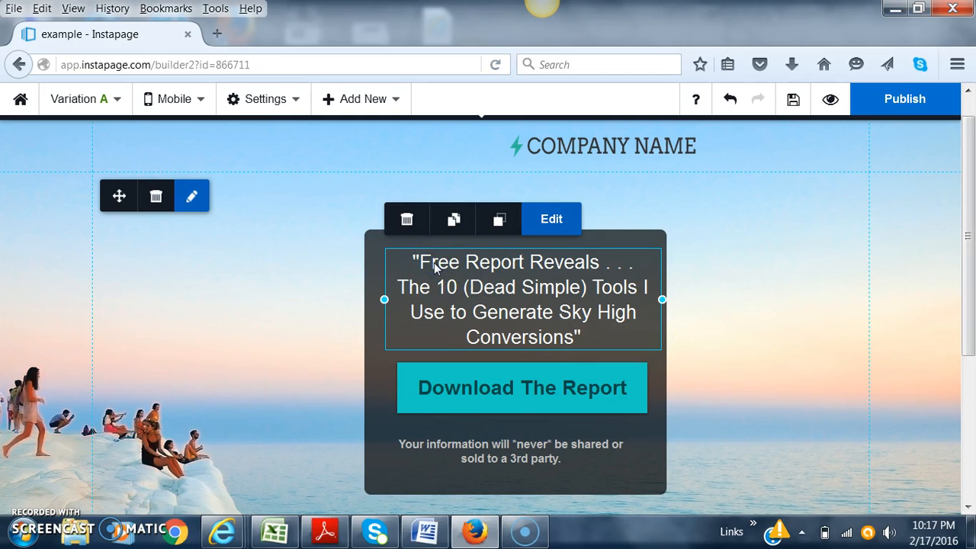
double_click(422, 262)
click(420, 262)
drag(420, 262, 575, 344)
key(BackSpace)
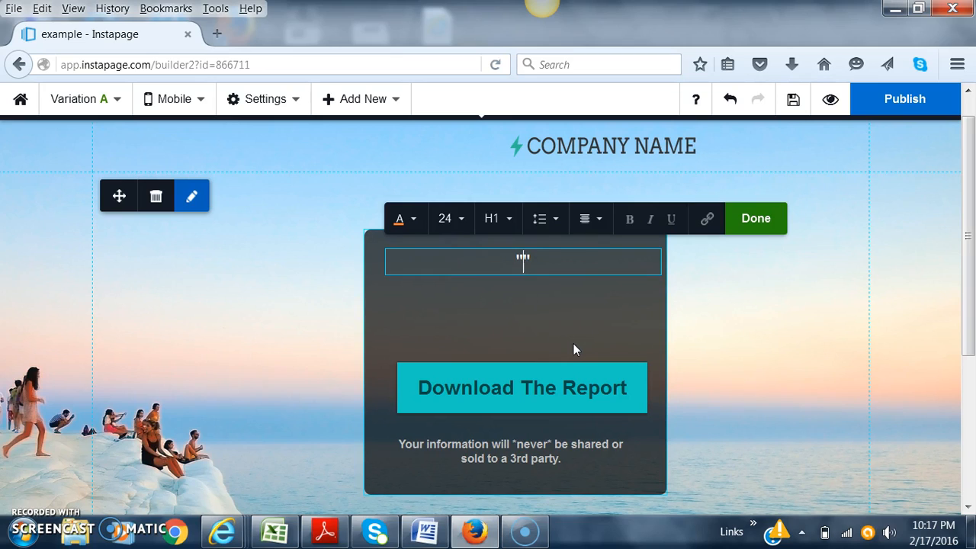
text(FREE)
text(: Instant)
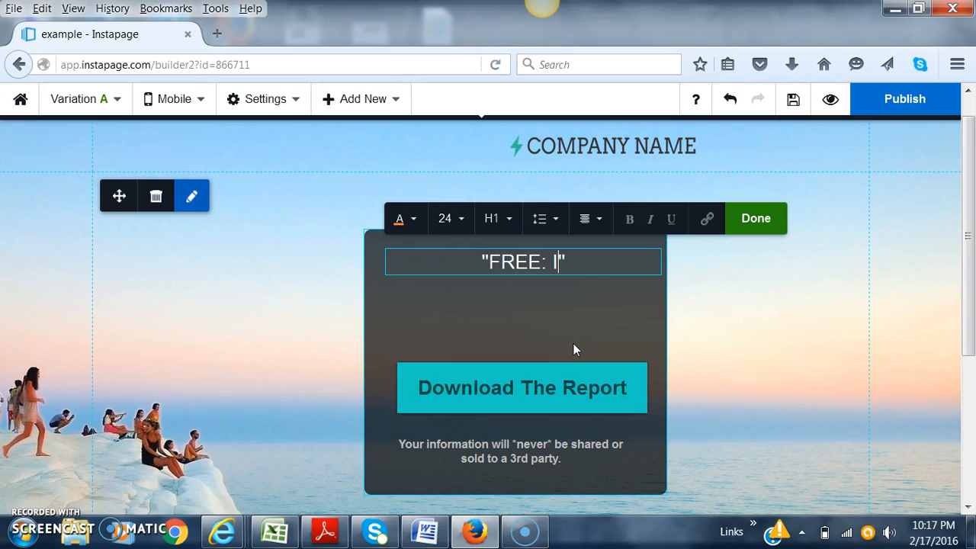
text( access )
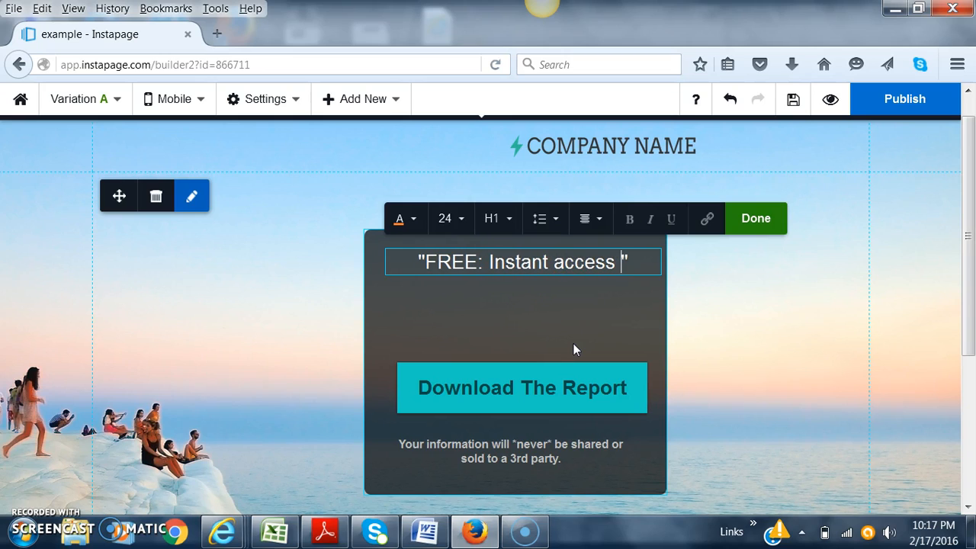
text(to )
text(the b)
text(usiness )
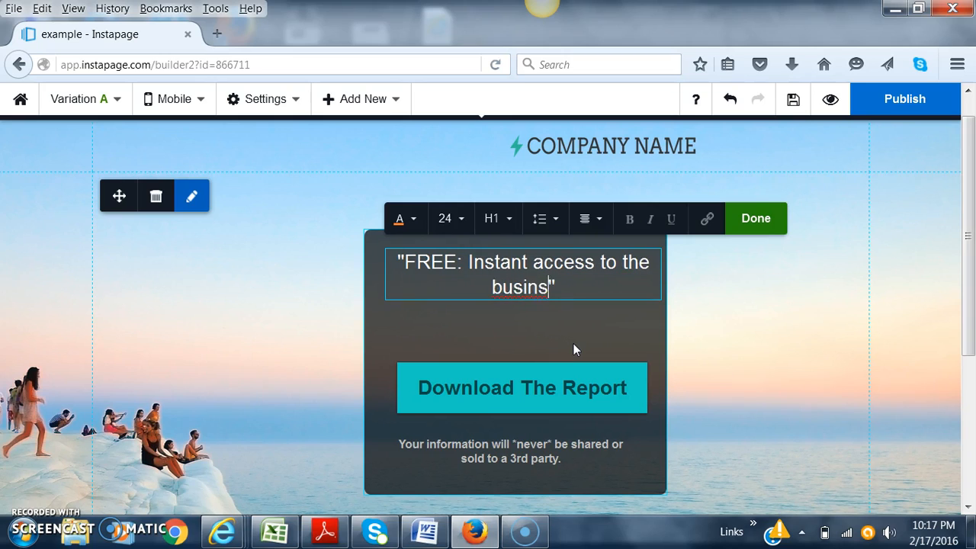
text(model tha)
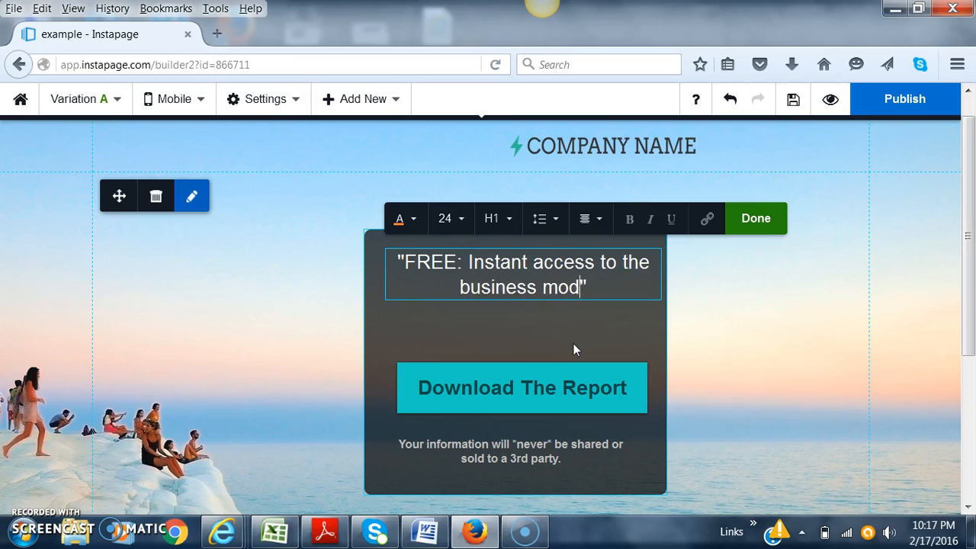
text(t can make you )
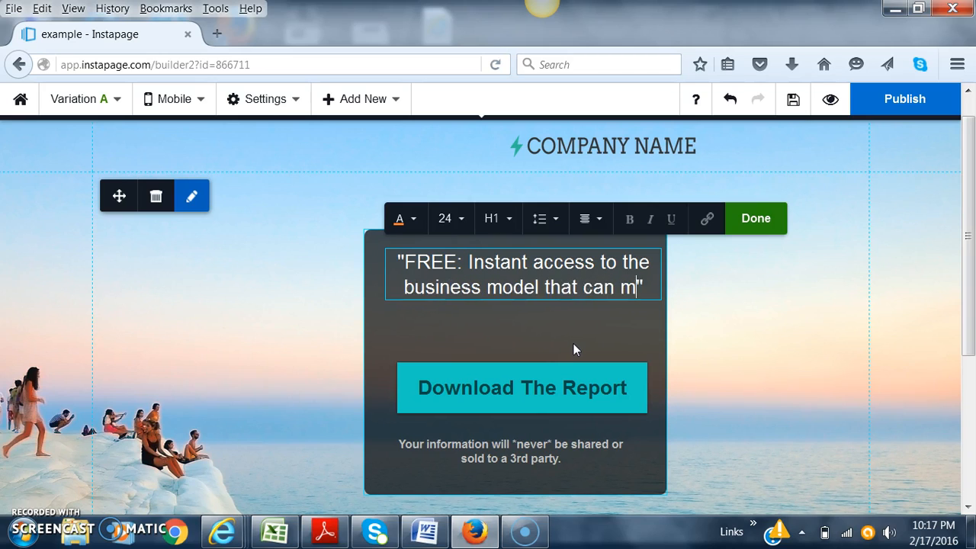
text($10)
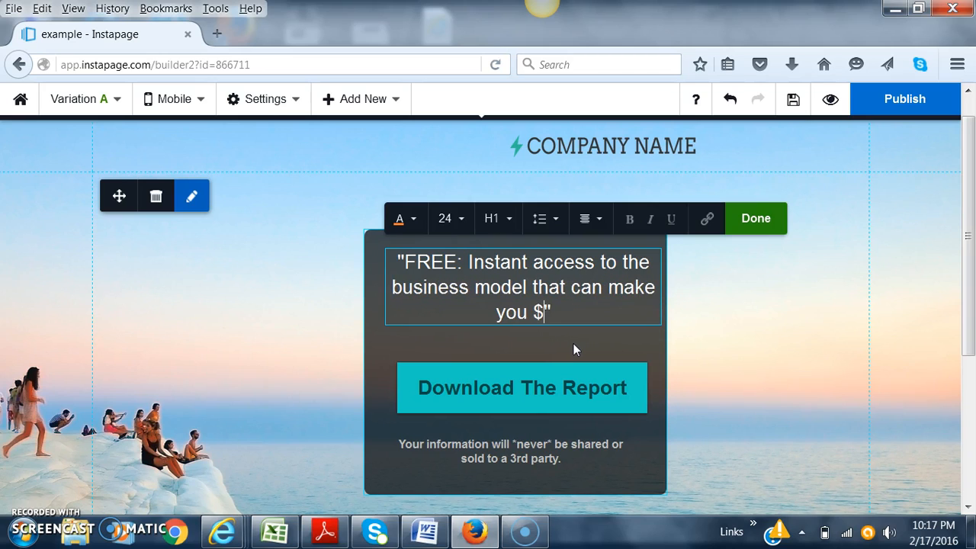
text(,000 a)
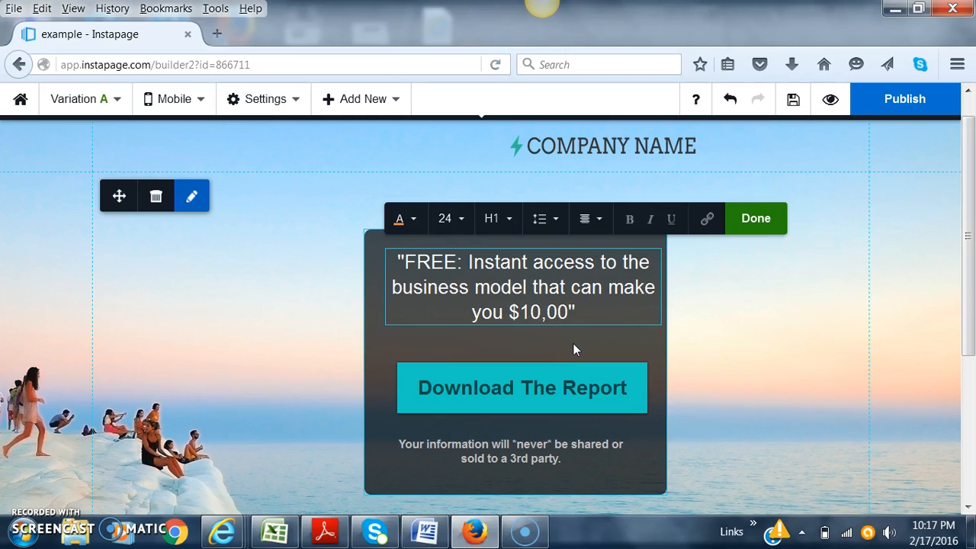
text( month)
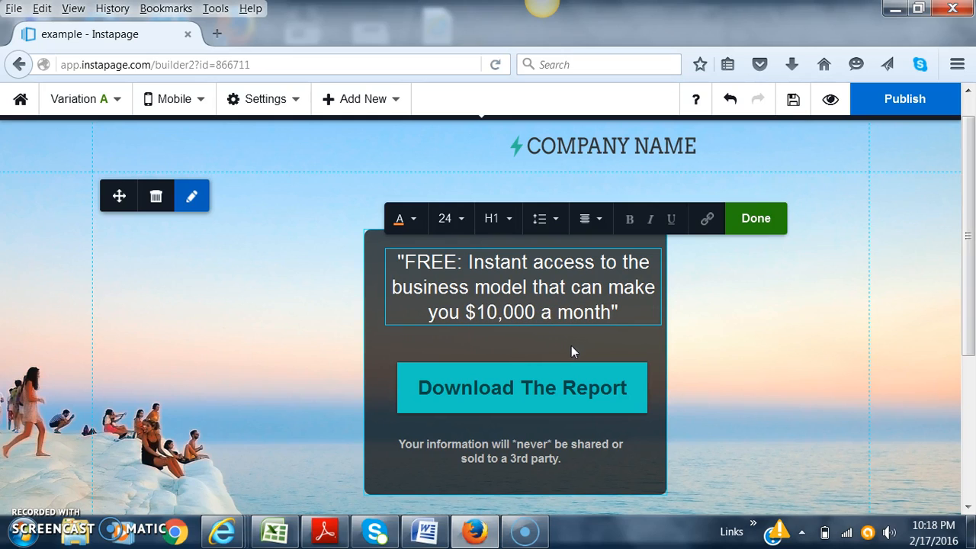
Color the word FREE in the headline red (#f31717) and apply bold to it
drag(456, 262, 402, 263)
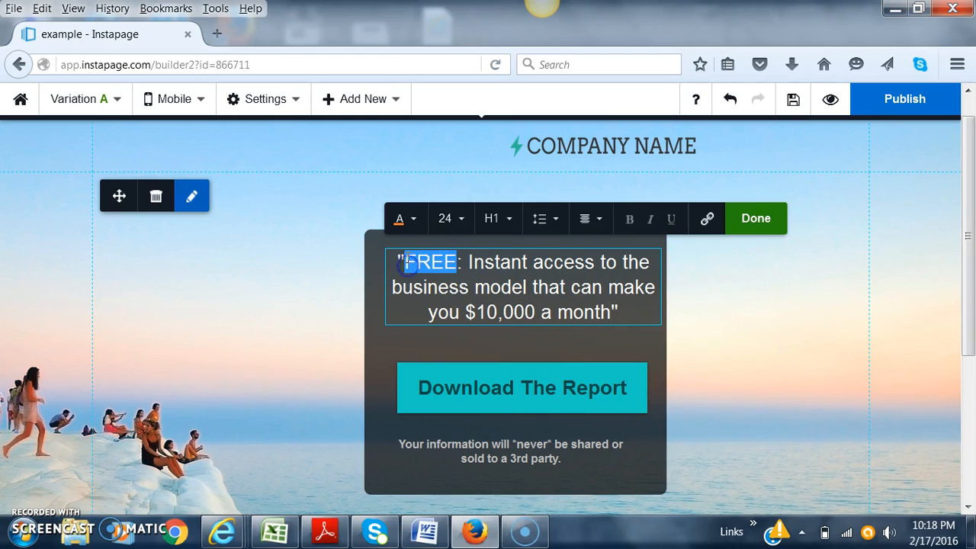
click(410, 224)
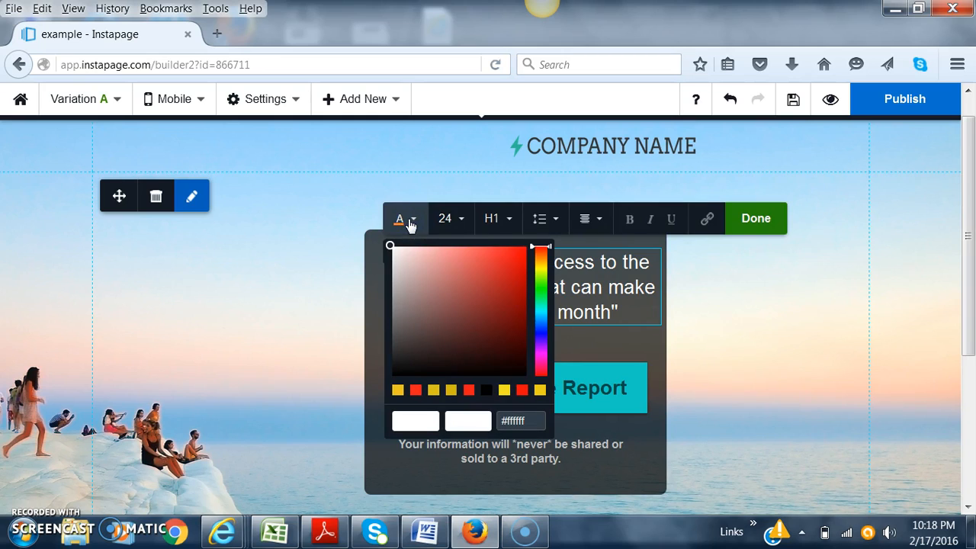
click(511, 252)
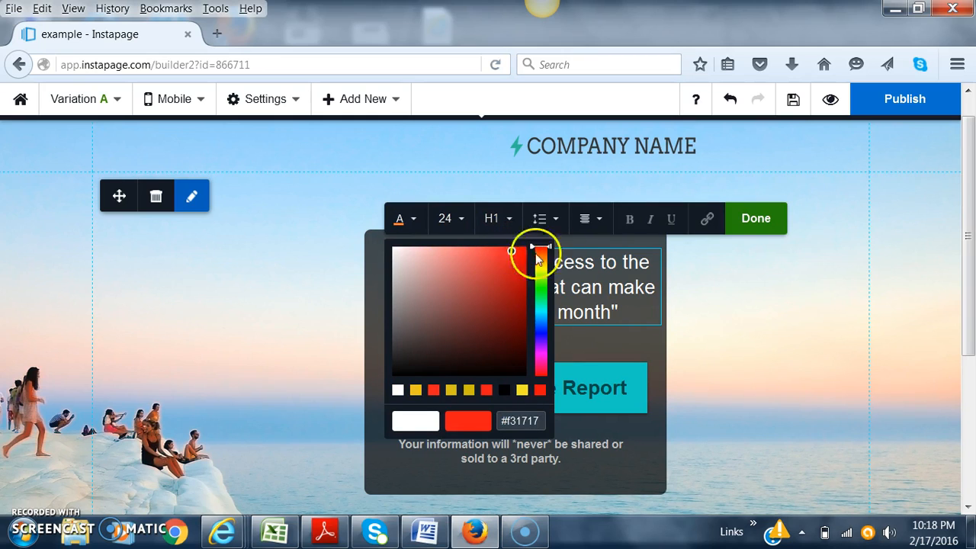
click(593, 295)
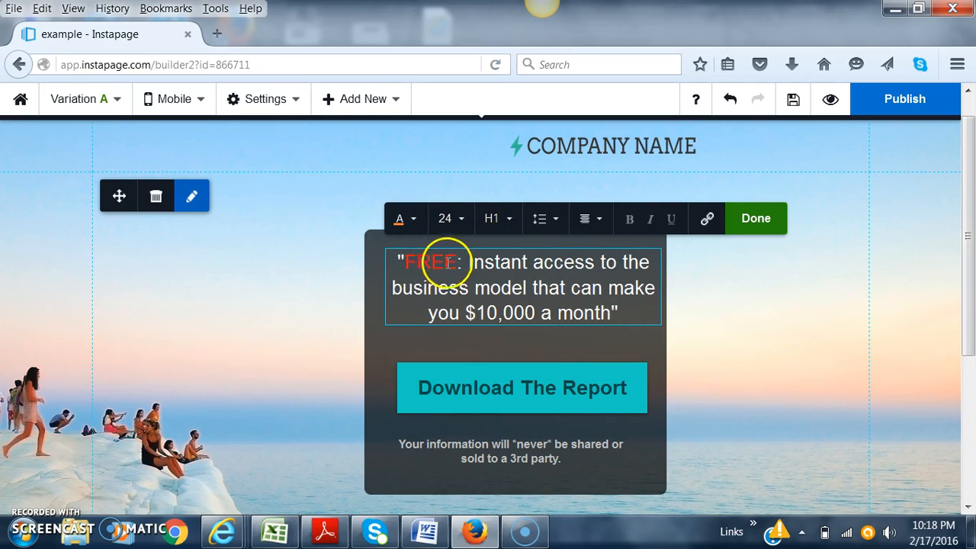
drag(458, 263, 402, 263)
click(627, 228)
click(556, 288)
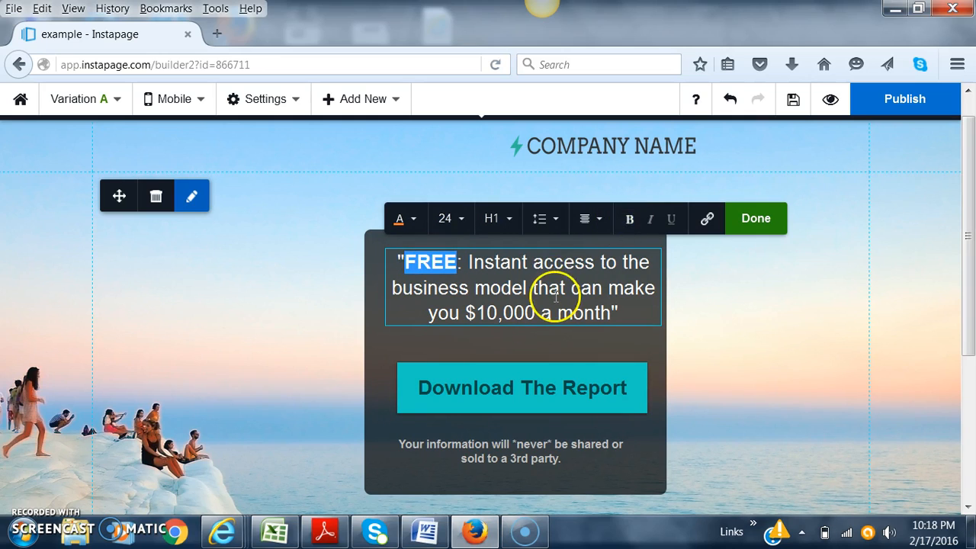
Replace the "Download The Report" button's text with "Get accesst"
click(461, 410)
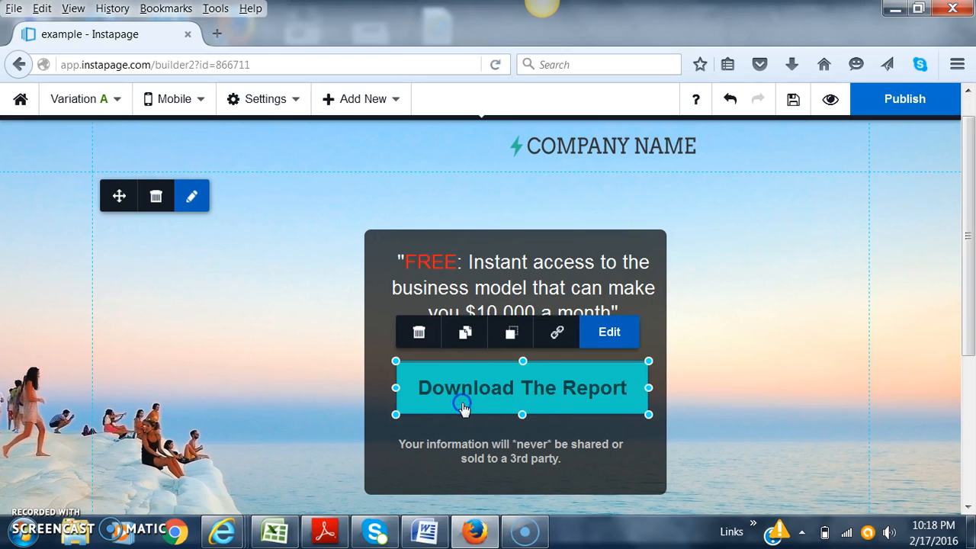
click(612, 333)
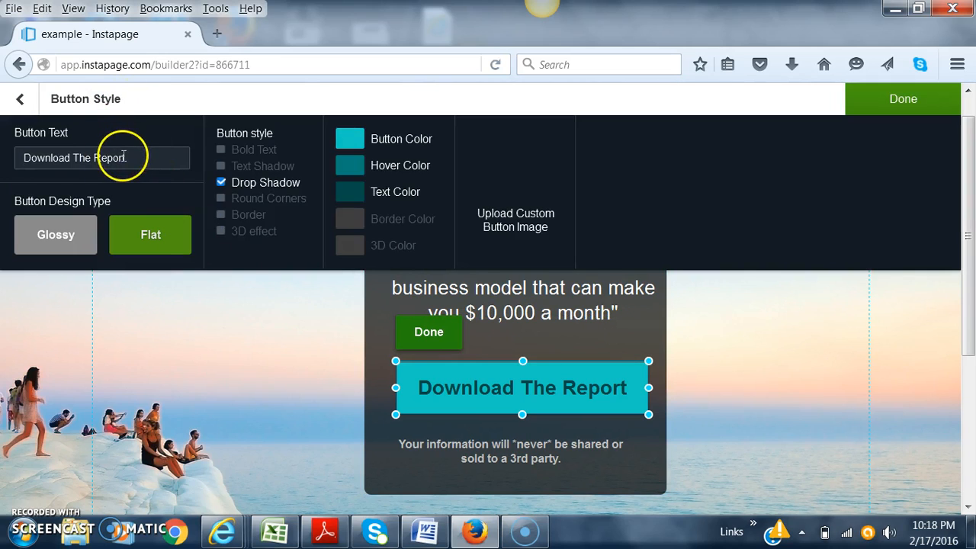
click(123, 158)
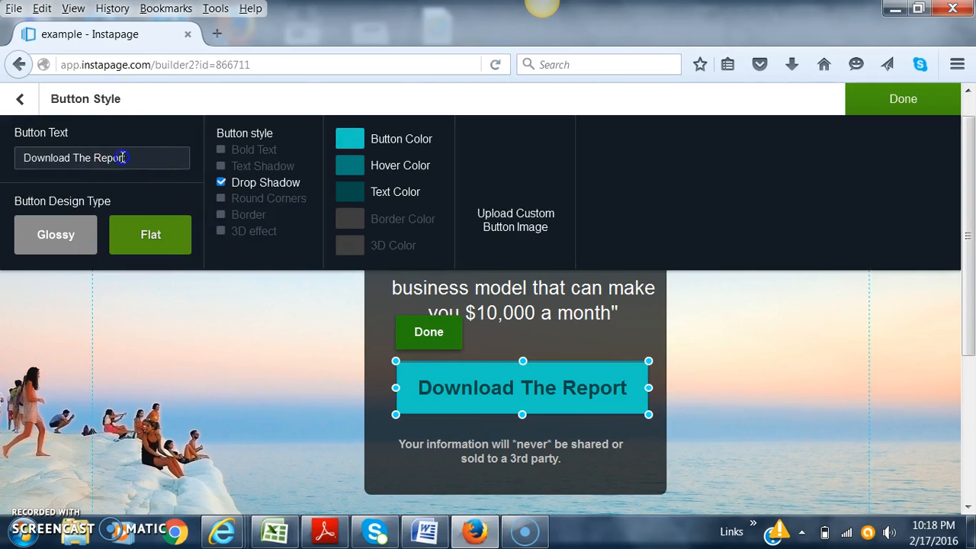
drag(123, 158, 26, 158)
text(Gt)
text(et accesst)
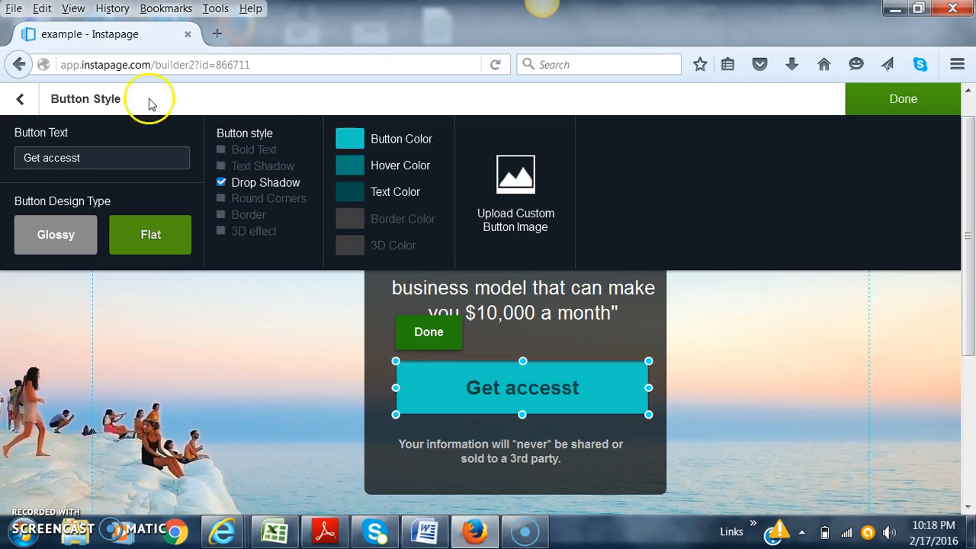
Change the "Get accesst" button's color to bright yellow (#f8ed24) and its design type to Glossy
click(357, 139)
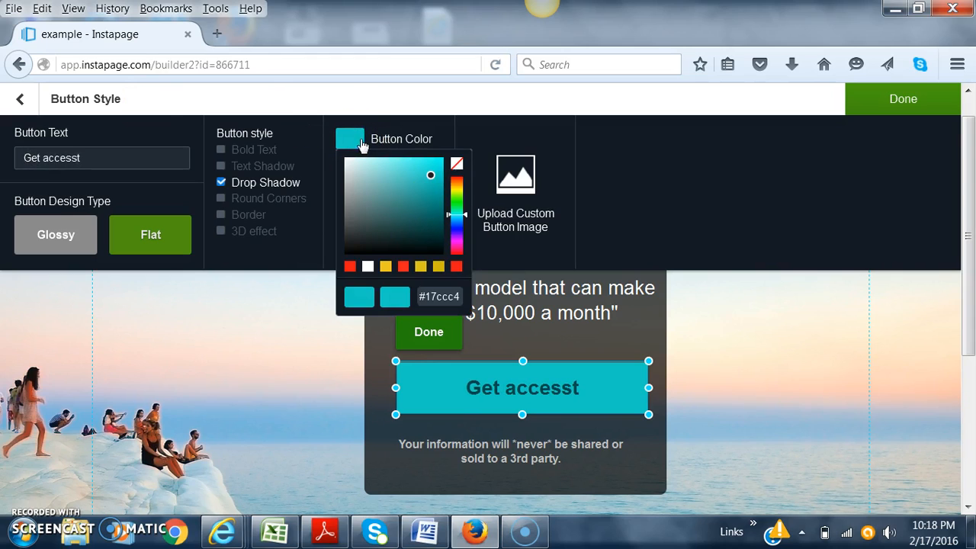
click(459, 189)
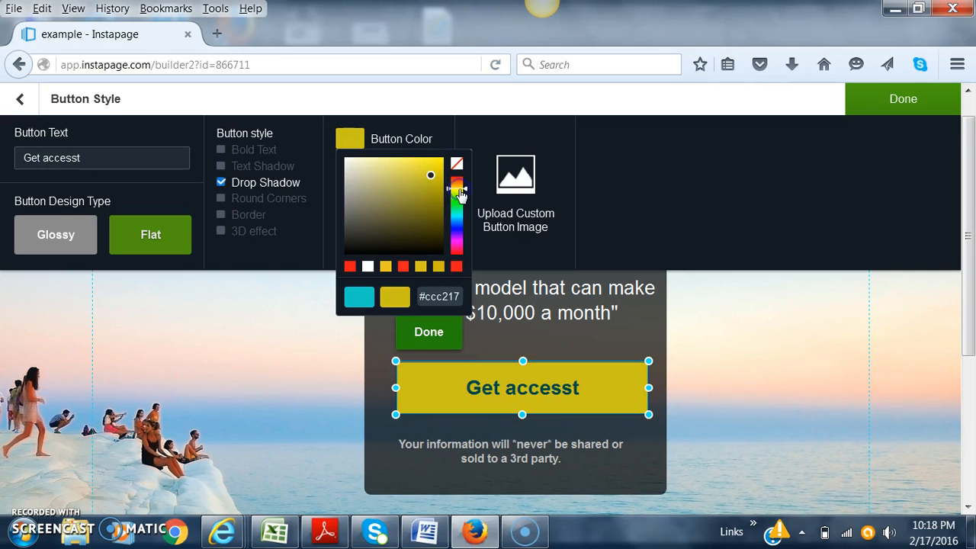
click(418, 164)
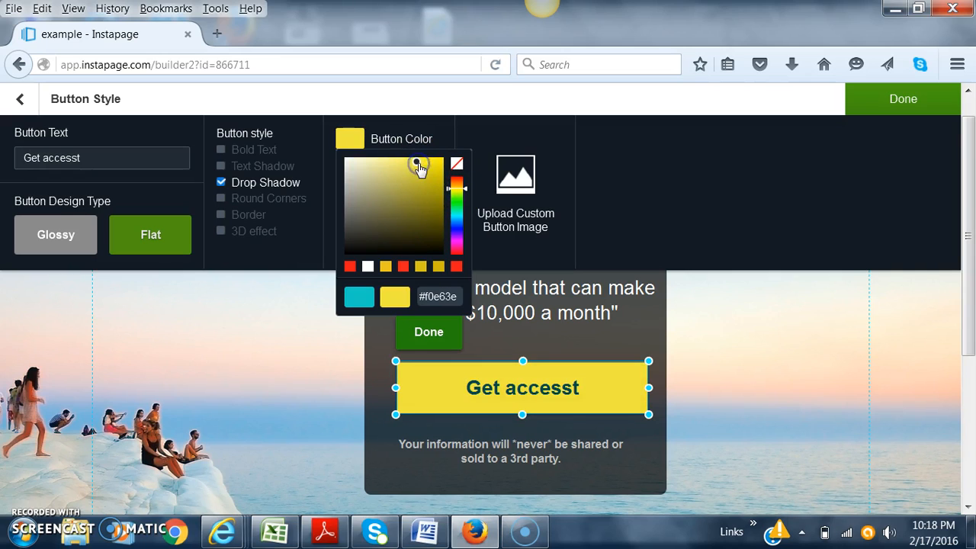
click(76, 249)
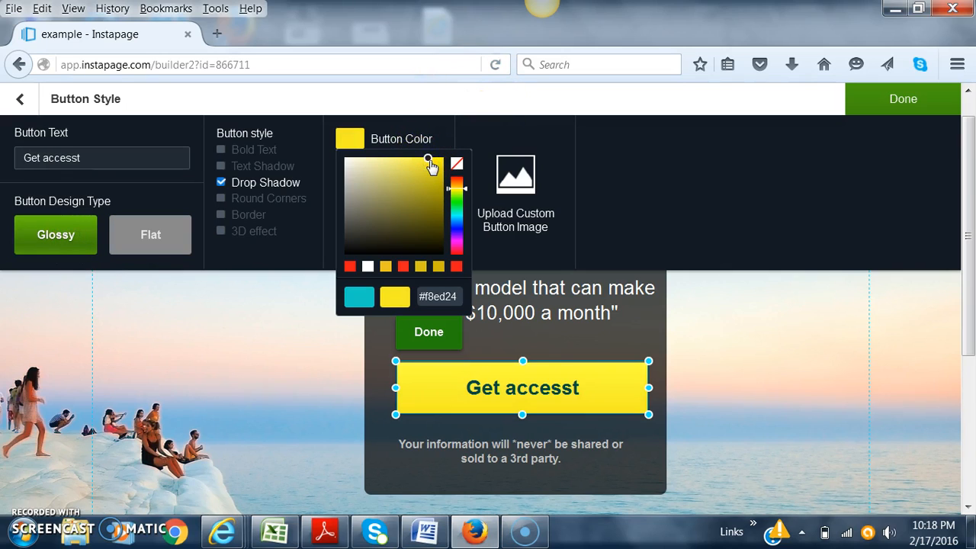
click(381, 433)
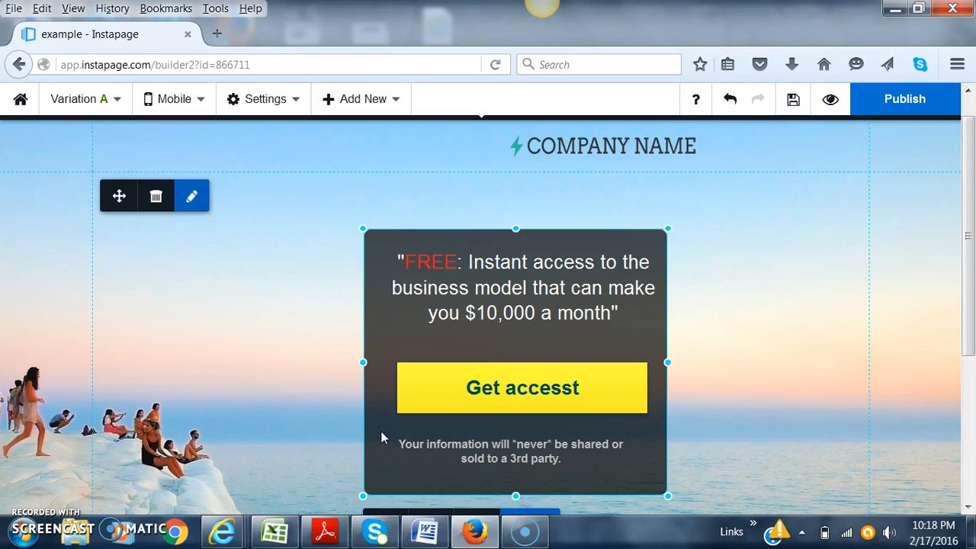
Link the "Get accesst" button to an outside URL by pasting the copied web address
click(499, 401)
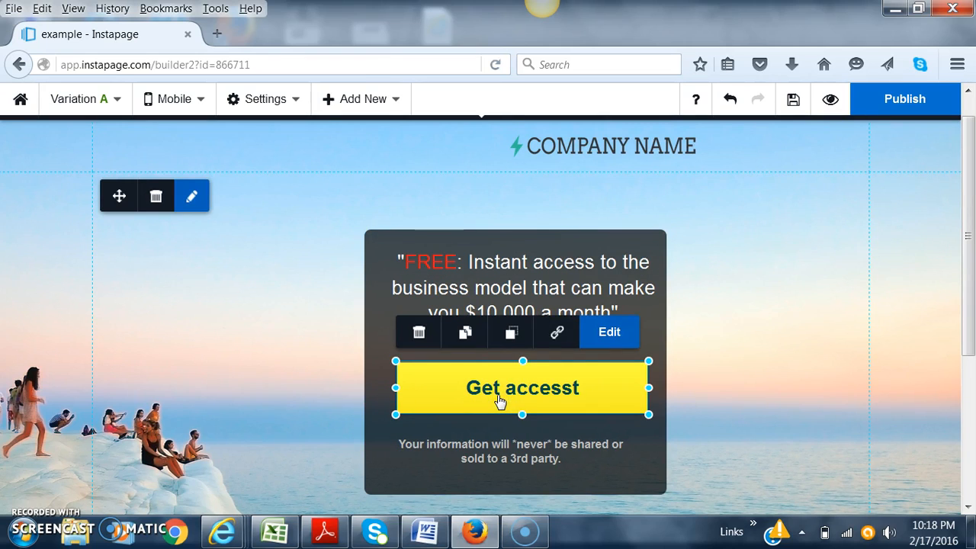
click(561, 333)
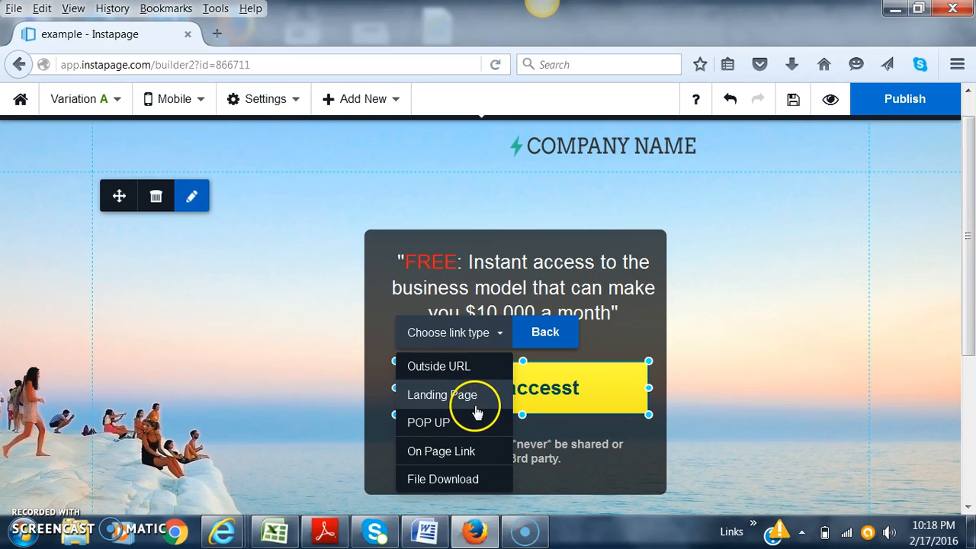
click(470, 374)
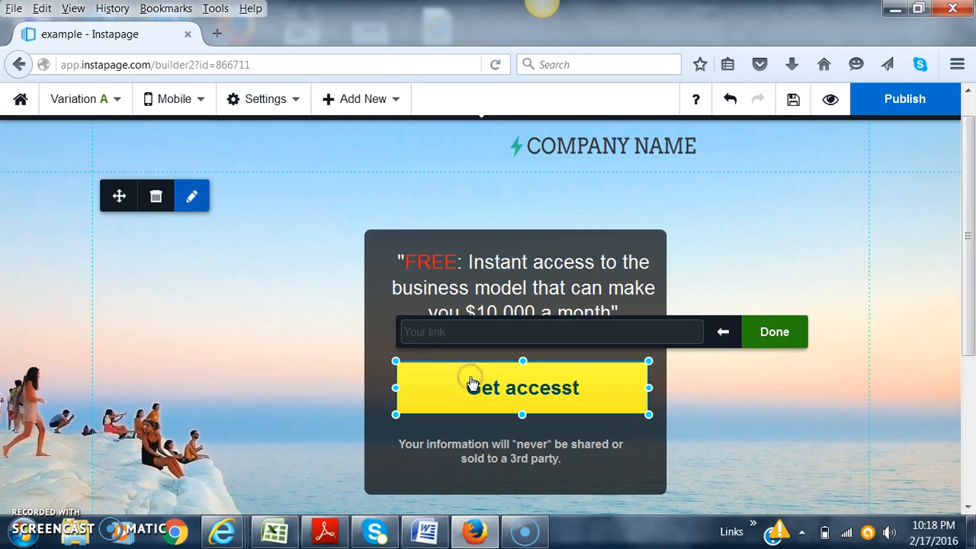
click(435, 330)
right_click(435, 331)
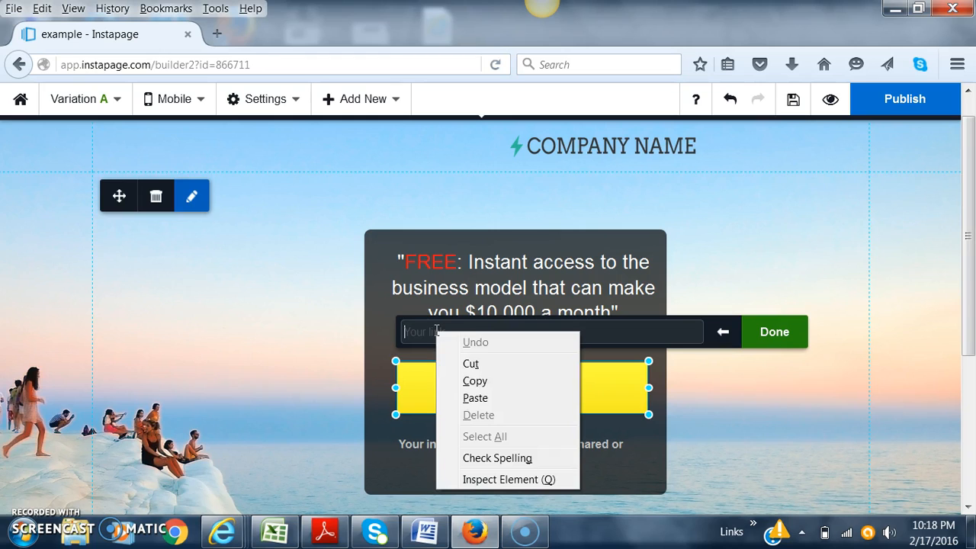
click(467, 397)
click(783, 337)
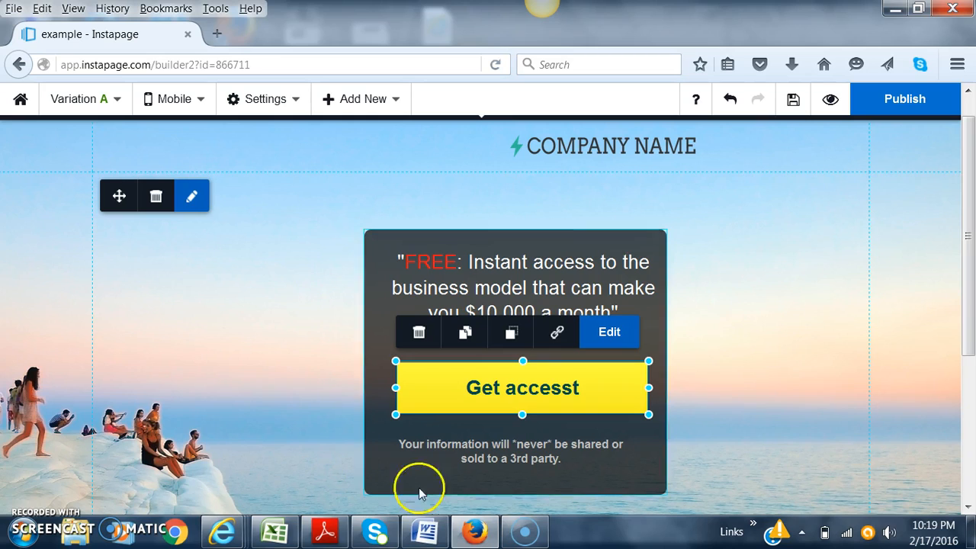
Replace the privacy note below the button with "Bonus: you will also get my daily newsletter. You can stop these at any time."
click(530, 459)
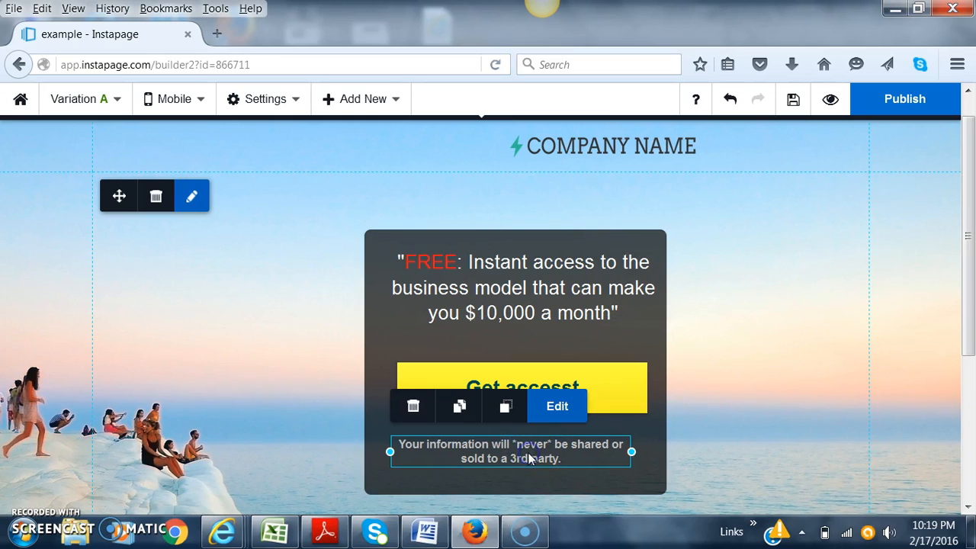
double_click(480, 451)
click(398, 447)
drag(398, 448, 514, 456)
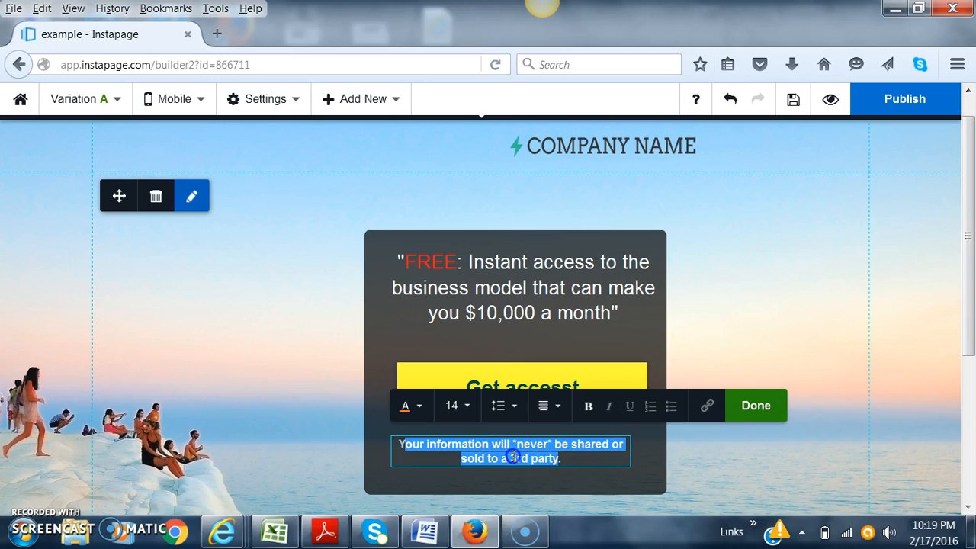
key(BackSpace)
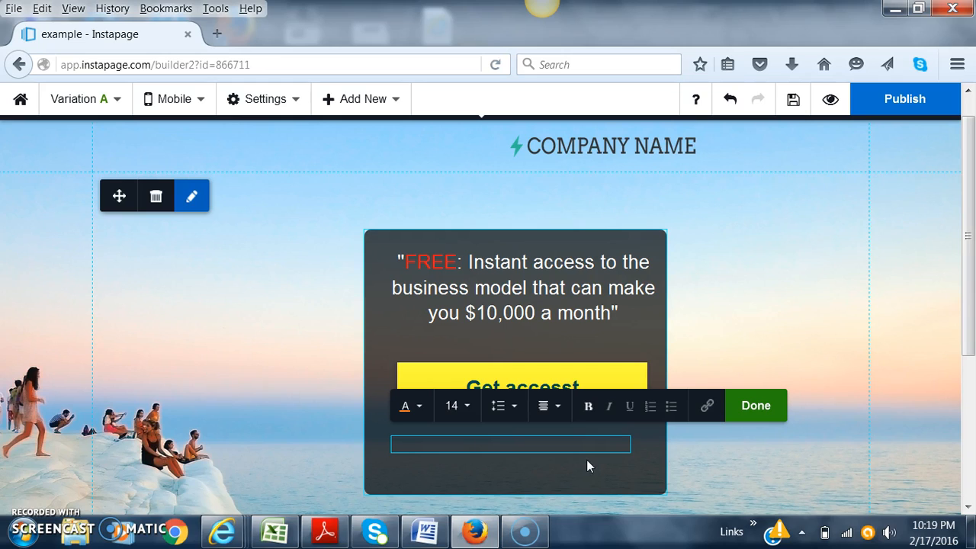
text(Bonus: you wil)
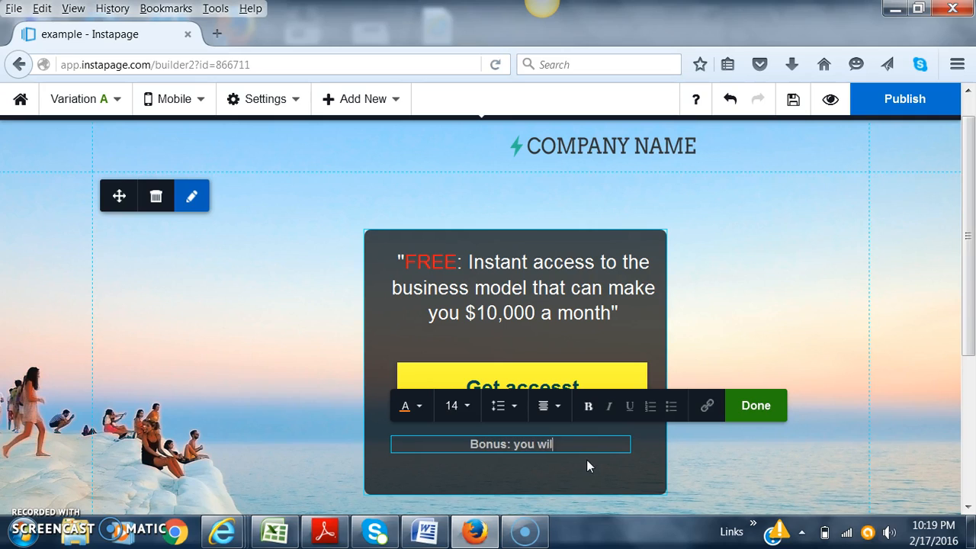
text(l also )
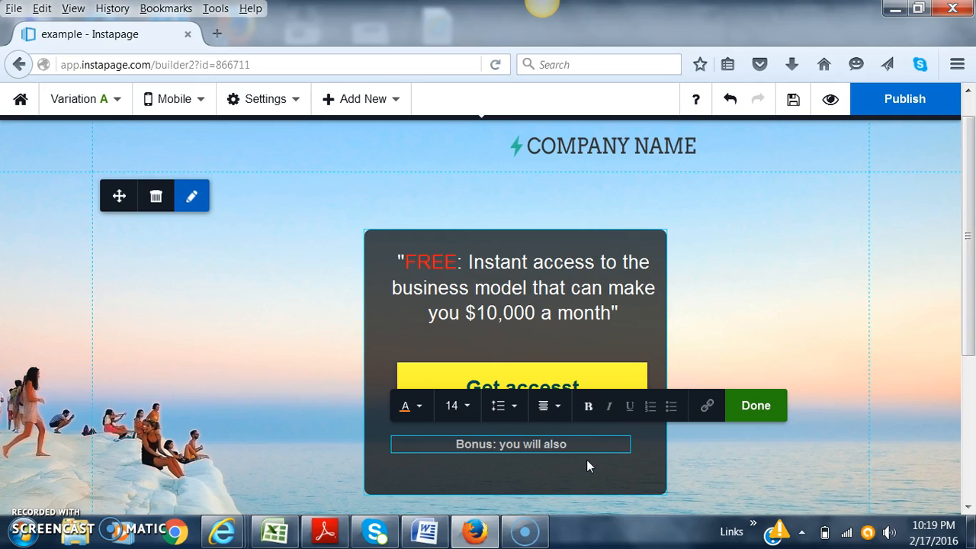
text(recie)
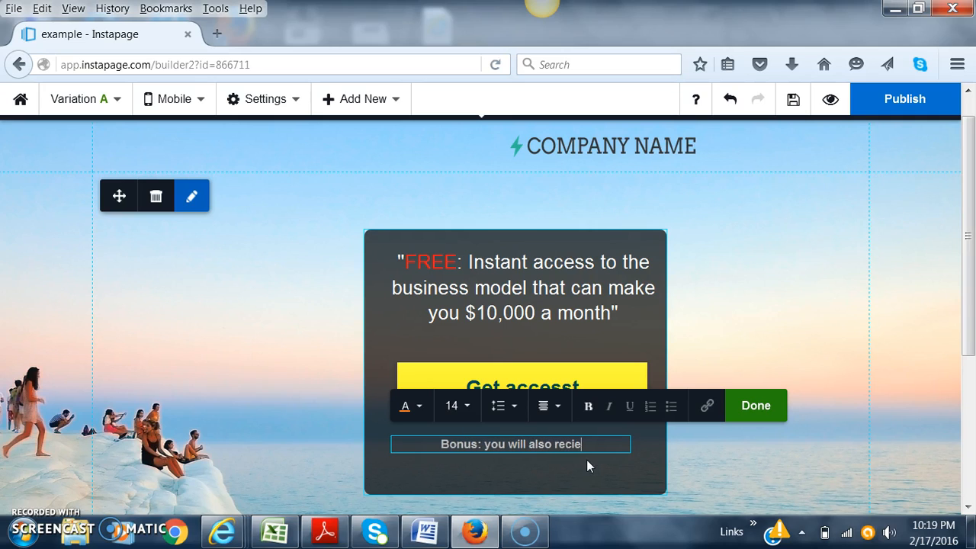
text(ve m)
right_click(574, 442)
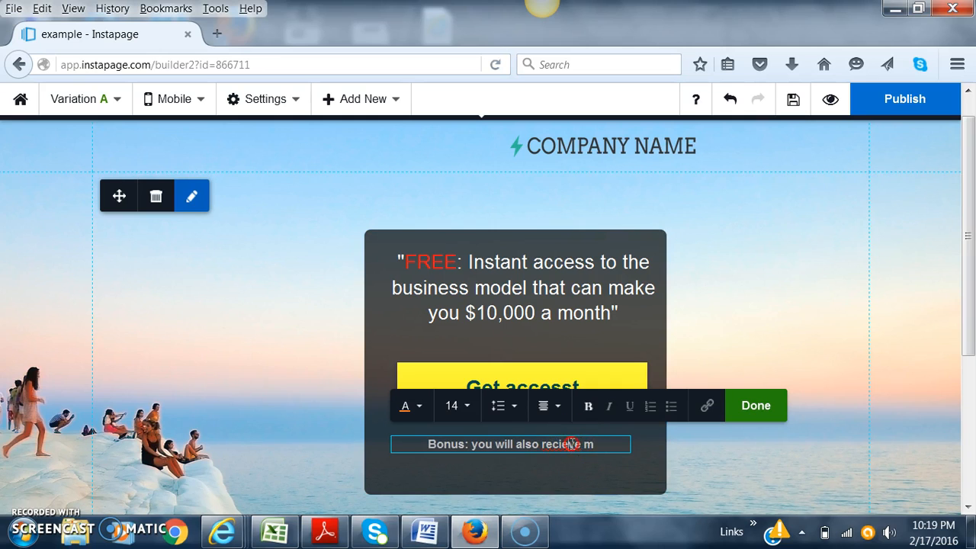
click(615, 222)
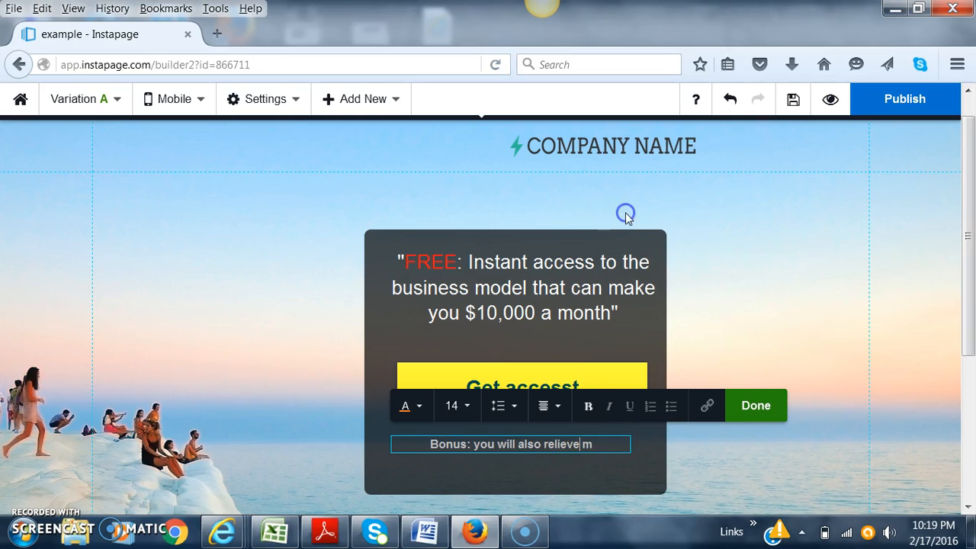
key(BackSpace)
key(BackSpace)
key(BackSpace)
key(BackSpace)
key(BackSpace)
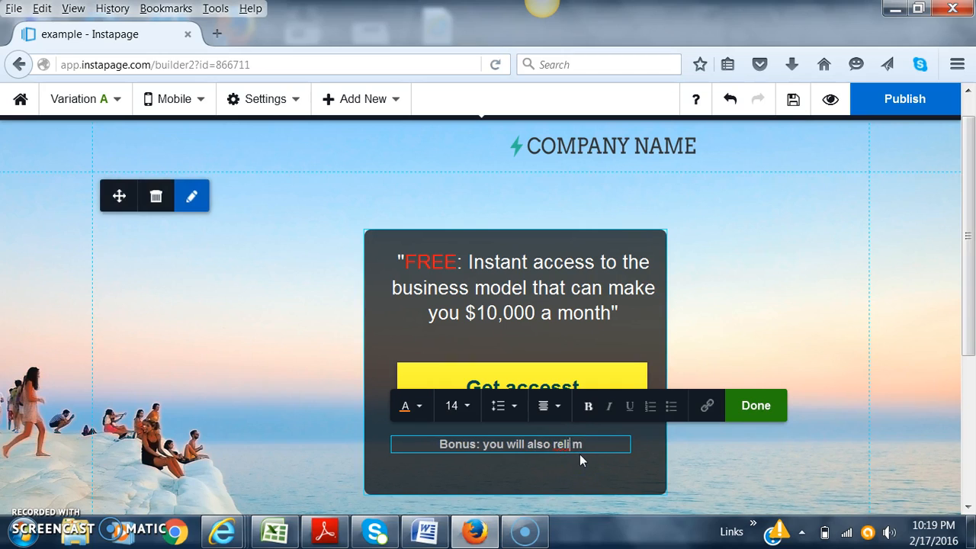
key(BackSpace)
key(BackSpace)
text(get)
text(y)
text( fi)
key(BackSpace)
key(BackSpace)
text(dai)
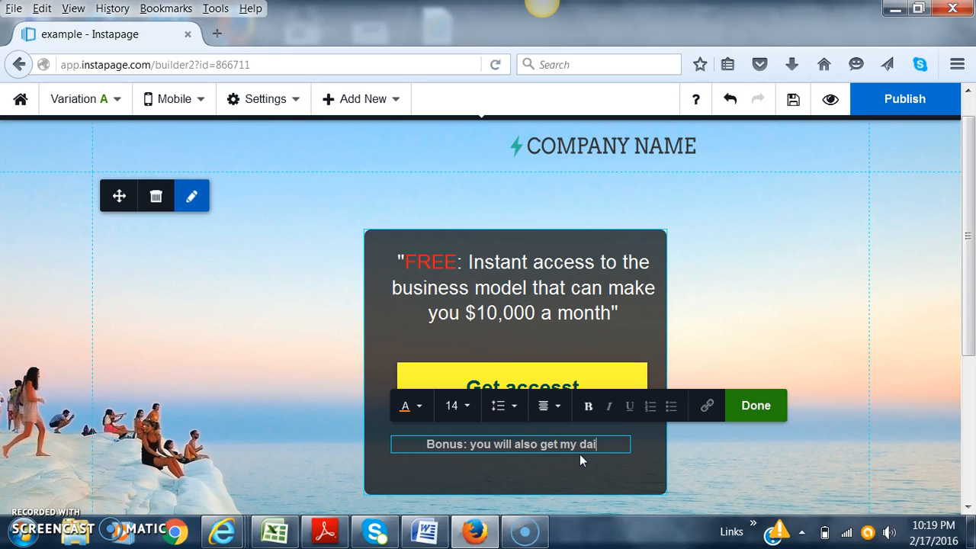
text(ly newsle)
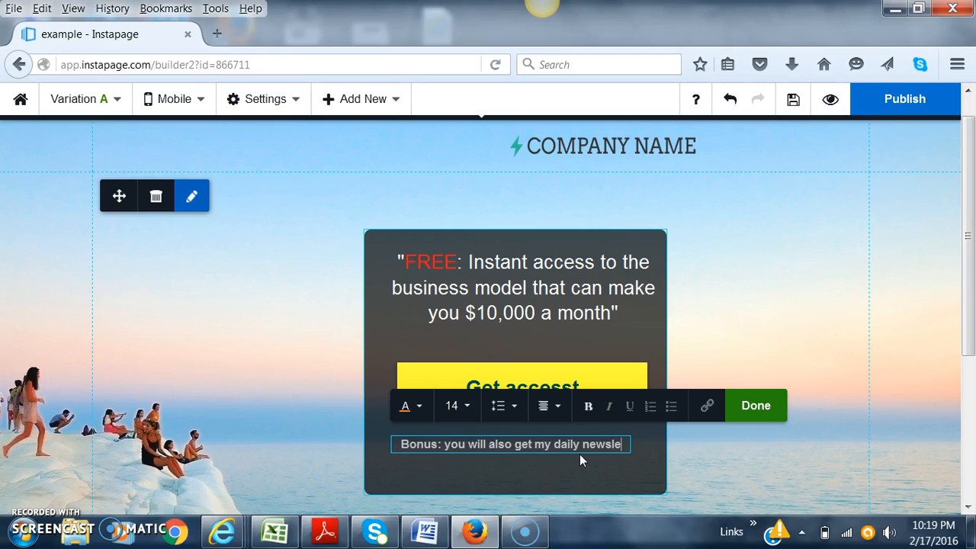
text(tter. You )
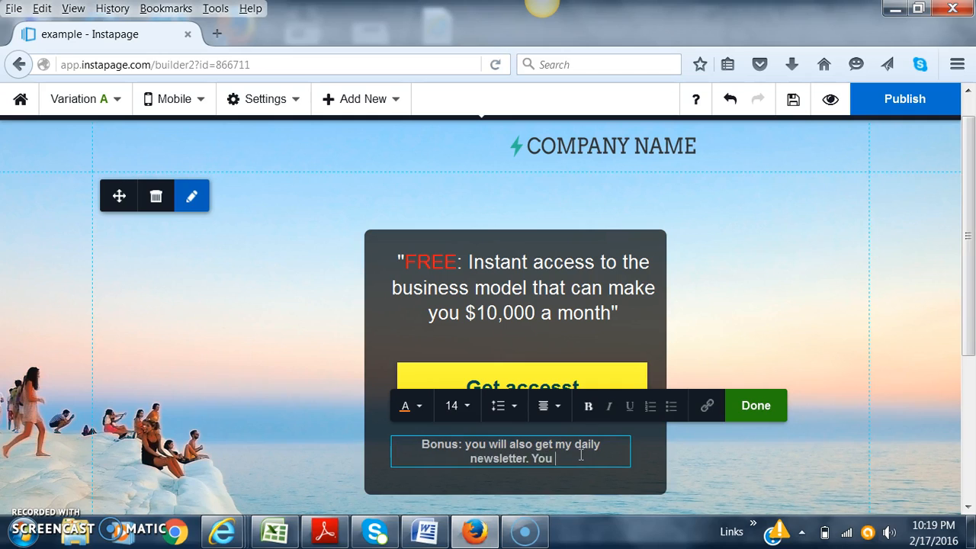
text(can stop th)
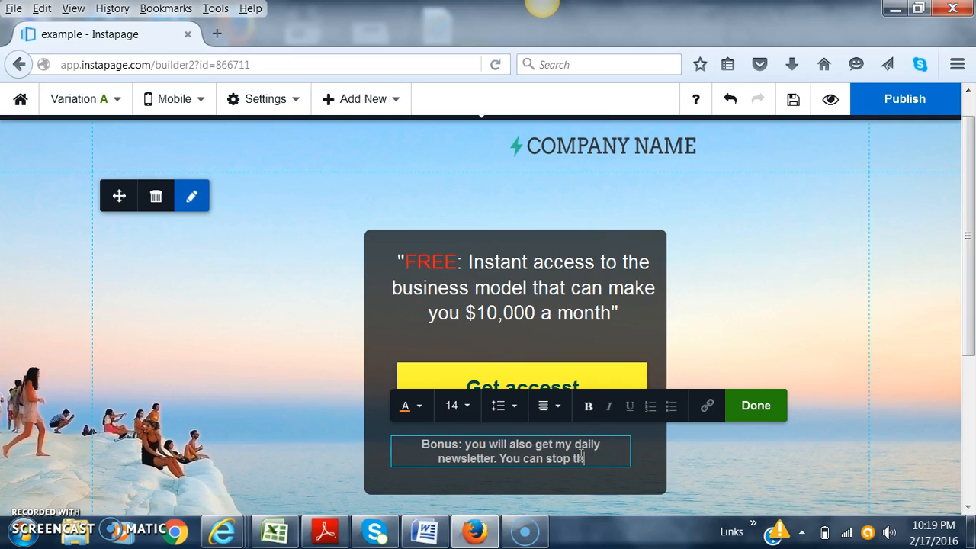
text(ese at any time.)
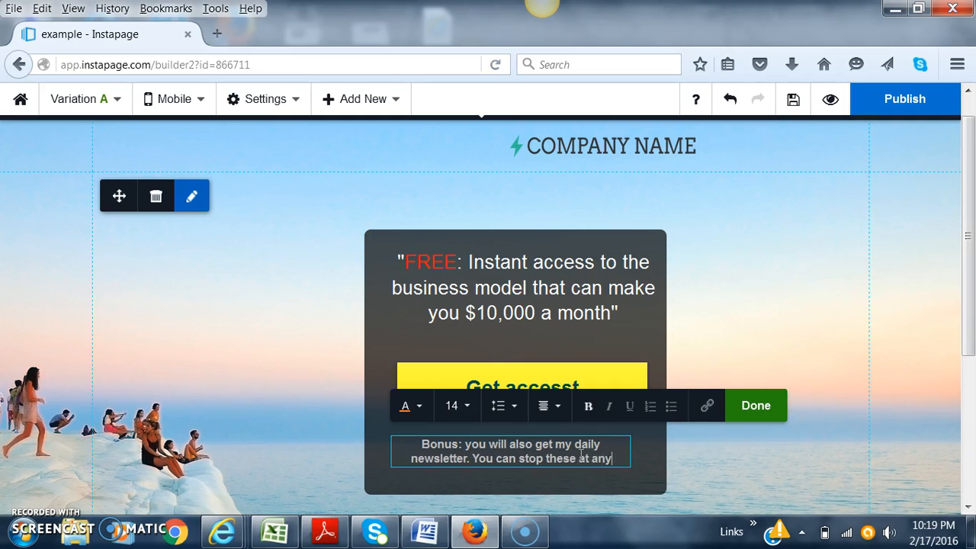
click(710, 464)
Nudge the headline slightly left inside the dark box to center it
click(575, 297)
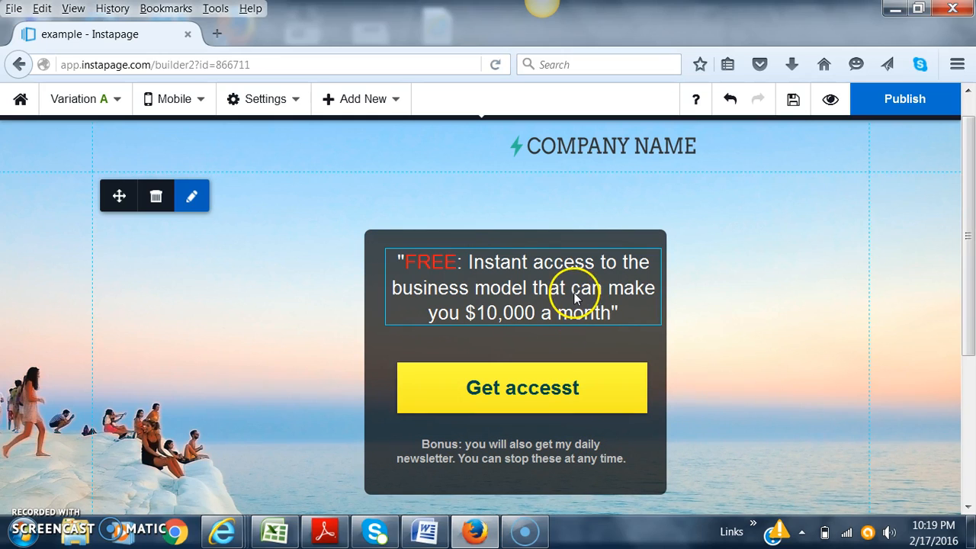
drag(571, 293, 565, 292)
click(747, 281)
Delete the COMPANY NAME logo image from above the dark box
click(643, 145)
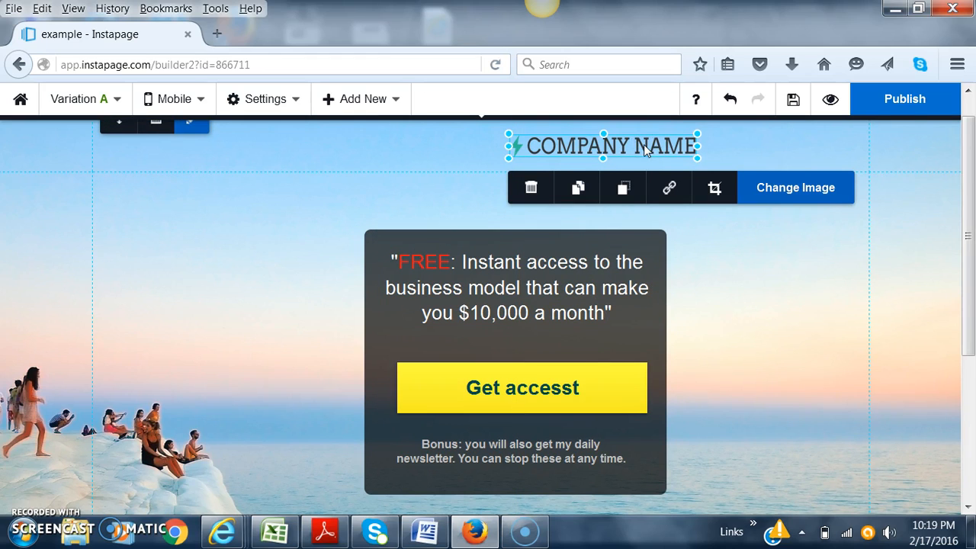
click(530, 191)
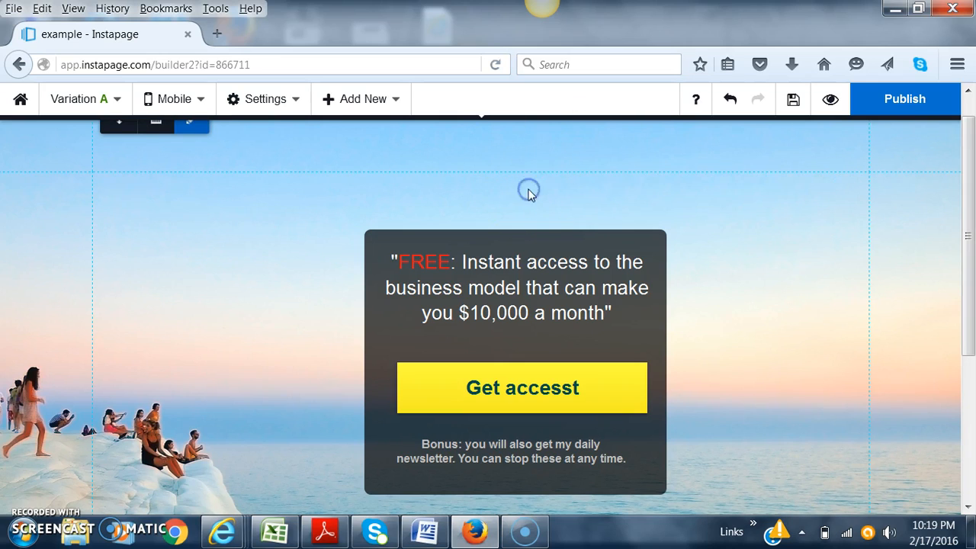
click(232, 304)
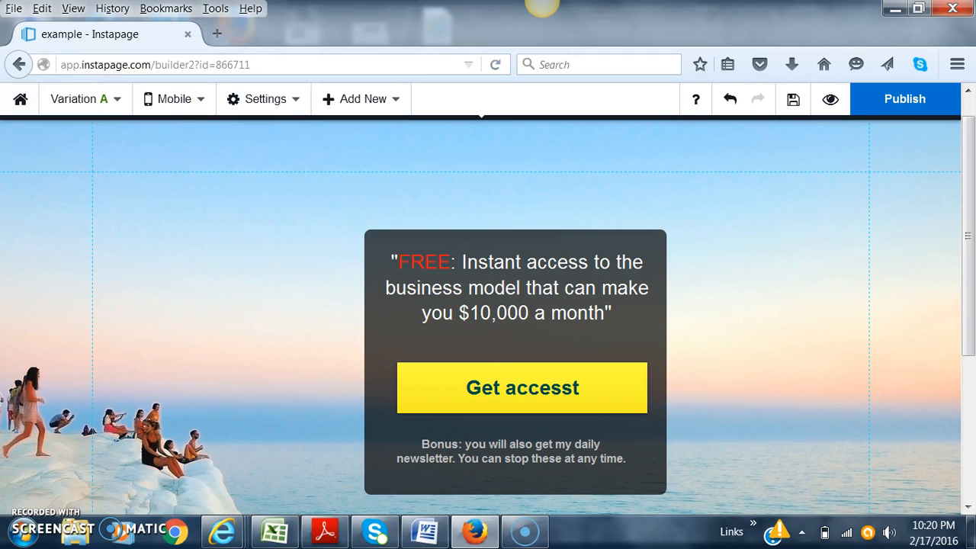
Open the settings of the page section behind the dark box and enable Stretch to edges
click(198, 275)
click(192, 200)
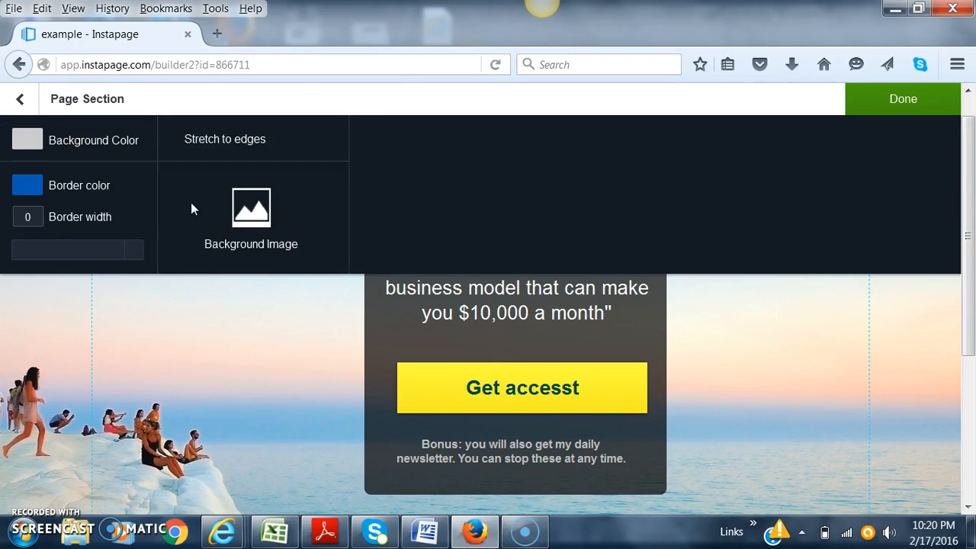
click(251, 229)
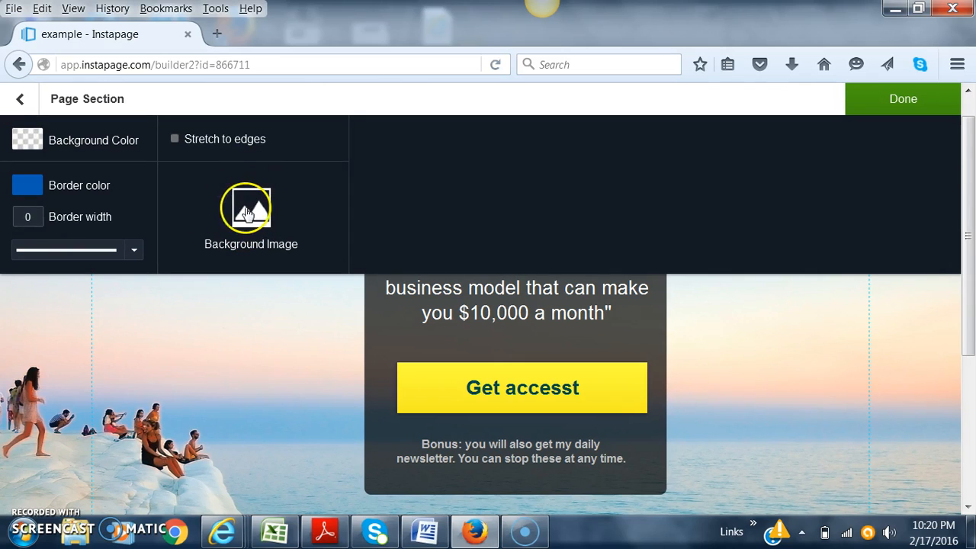
click(175, 142)
Insert the ocean beach photo with a pink sunset sky from the Free images as the section's background image
click(241, 207)
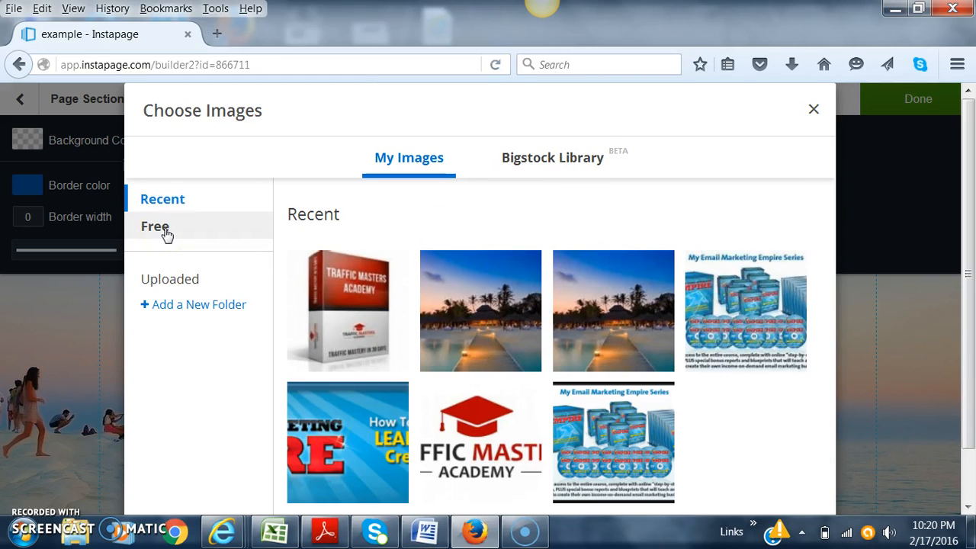
click(165, 228)
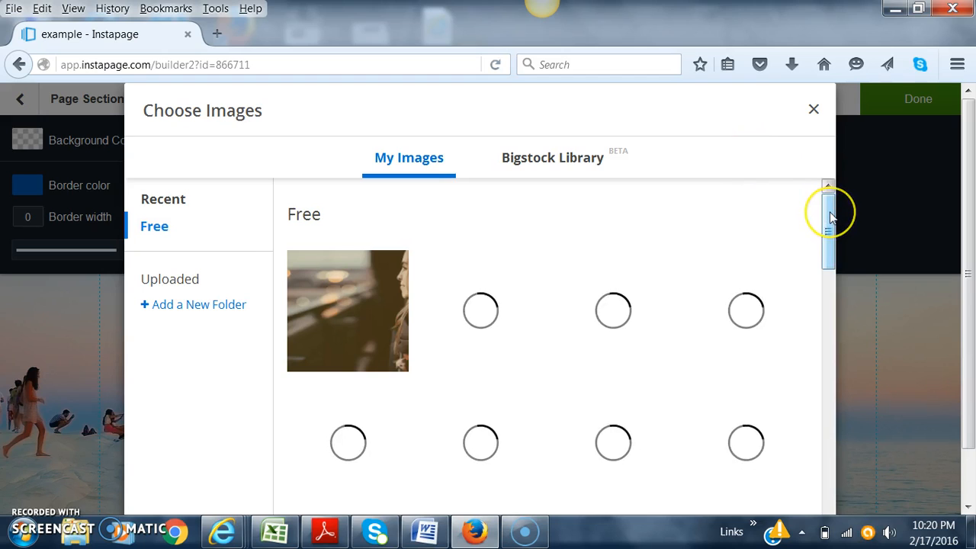
click(830, 236)
drag(830, 238, 823, 262)
mouse_move(760, 209)
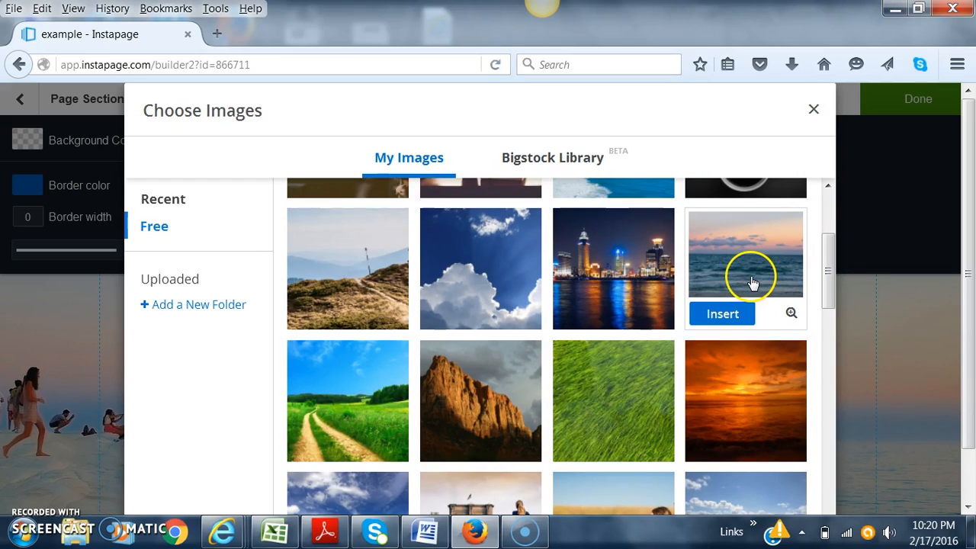
click(750, 276)
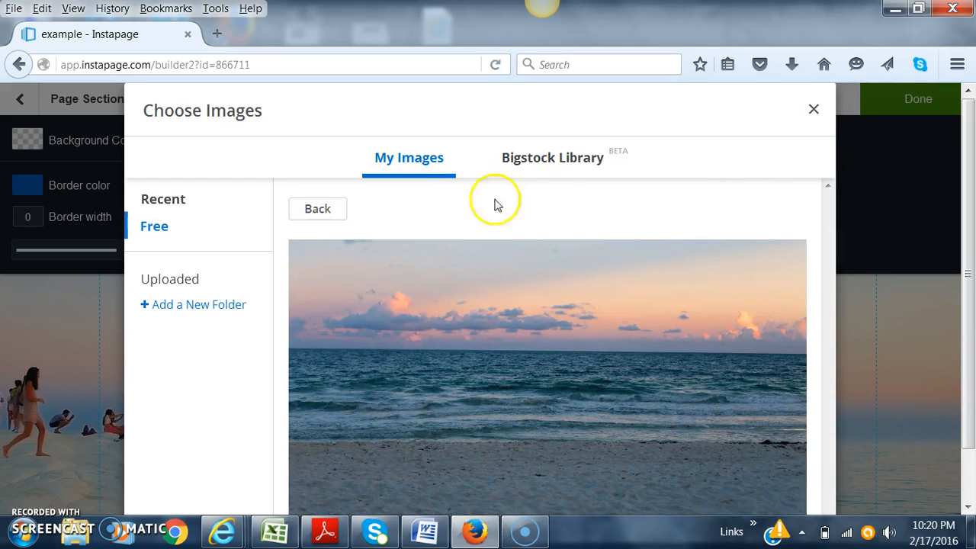
click(298, 209)
click(723, 313)
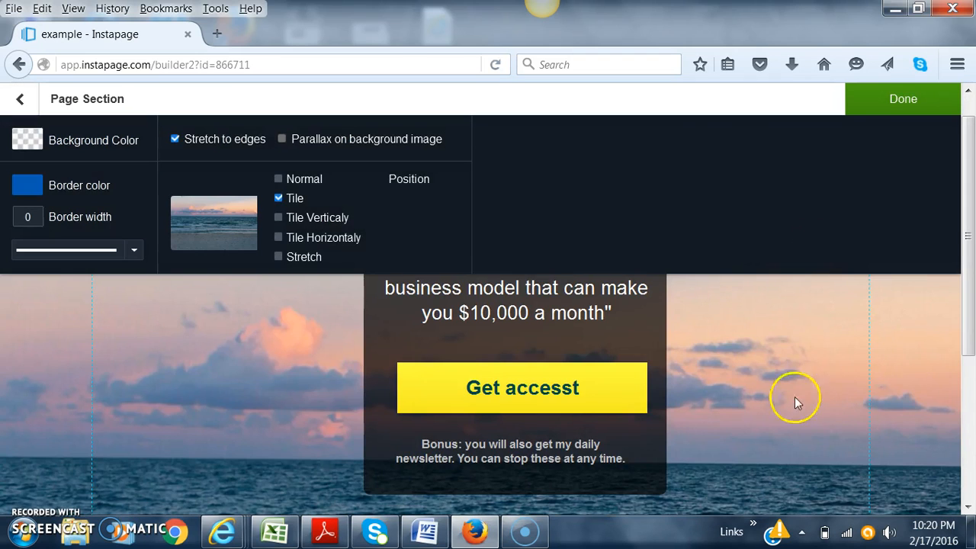
Close the section settings and extend the beach-photo section's lower edge far down over the white-rock background below it
click(758, 364)
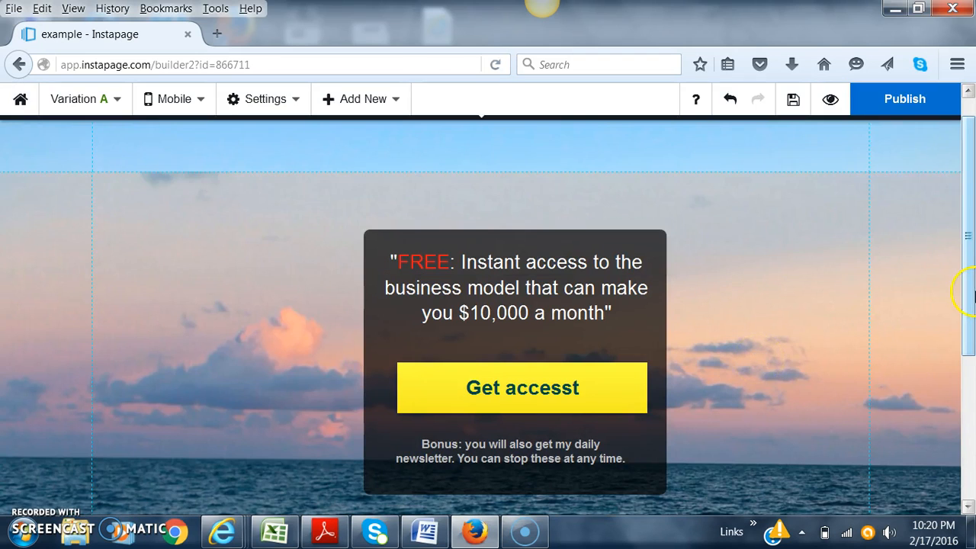
drag(969, 292, 972, 412)
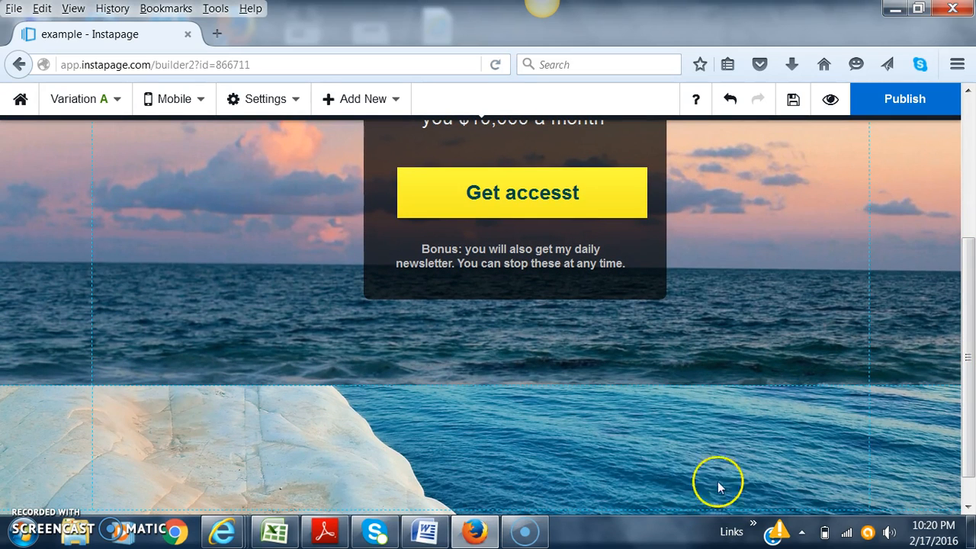
mouse_move(718, 479)
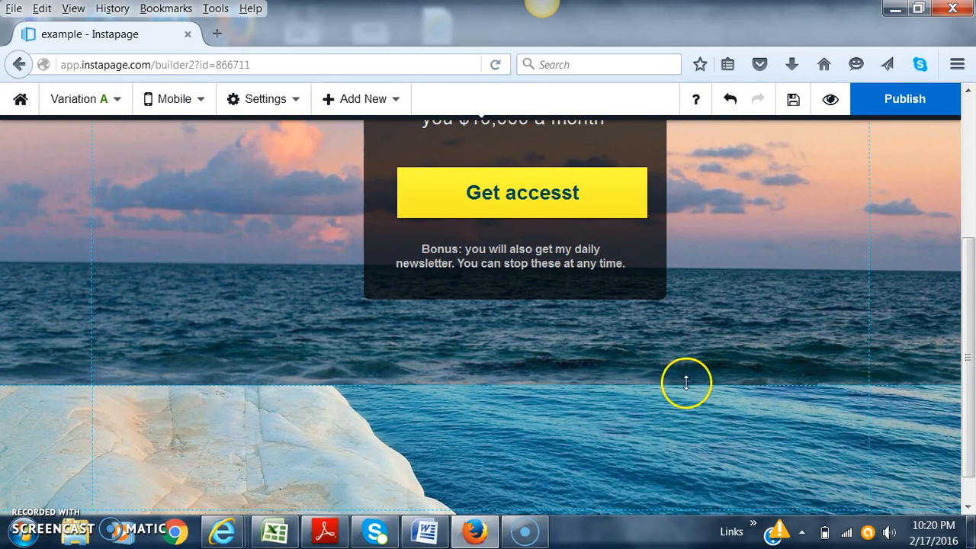
drag(686, 389, 687, 533)
drag(962, 344, 965, 431)
drag(758, 381, 759, 525)
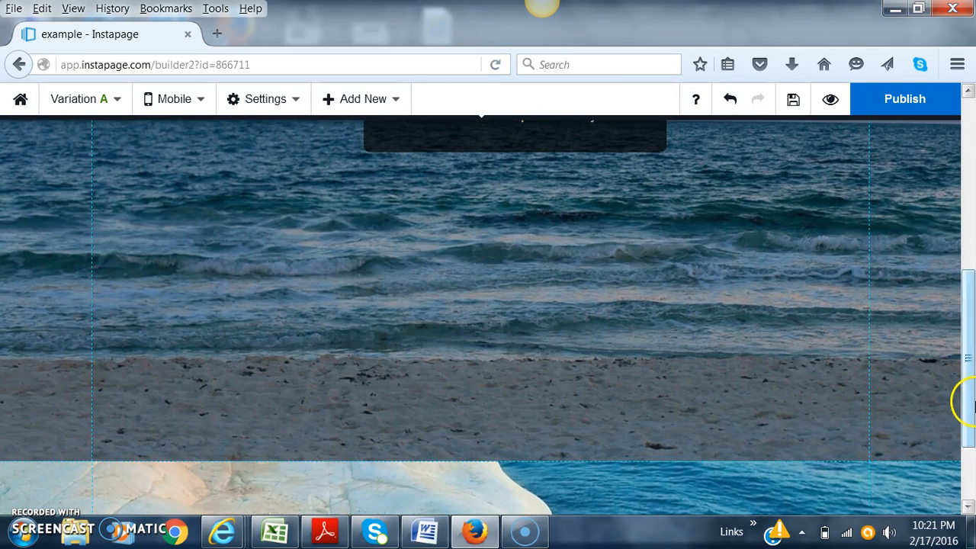
drag(958, 399, 961, 449)
drag(611, 345, 618, 507)
drag(961, 384, 971, 201)
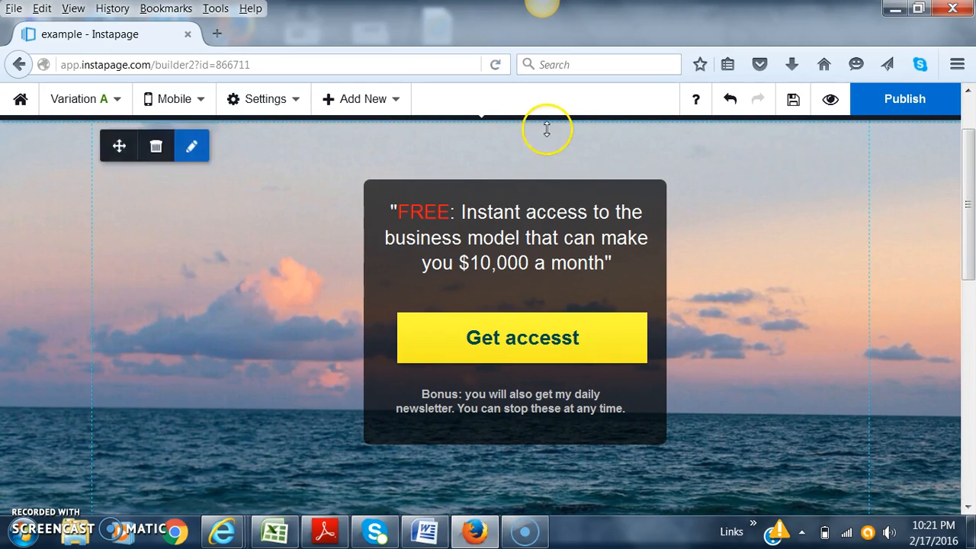
Save the landing page and leave the builder for the dashboard
click(21, 113)
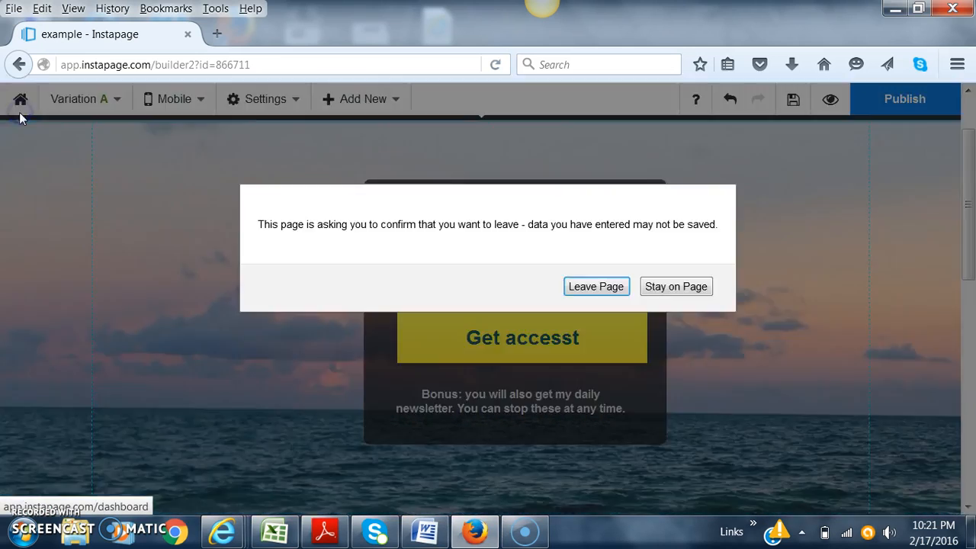
click(660, 291)
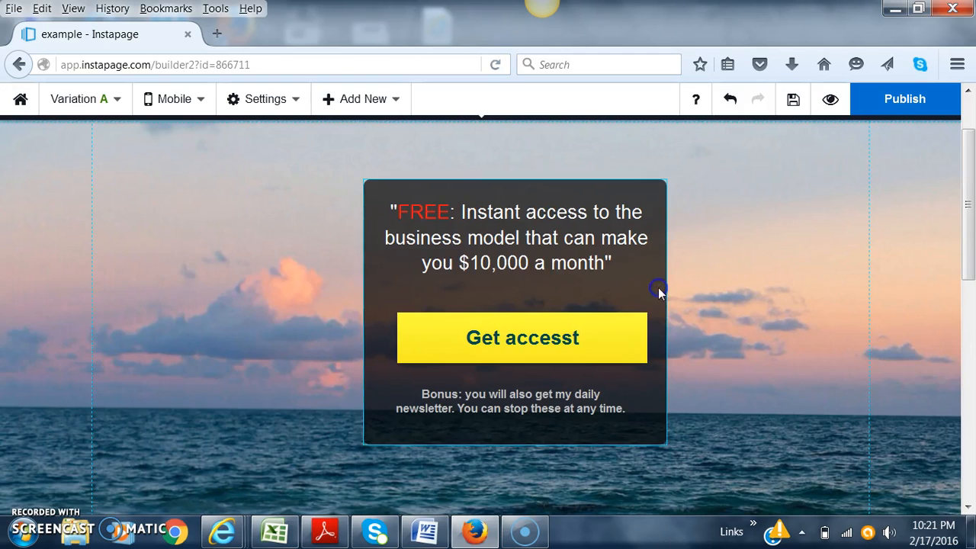
click(794, 113)
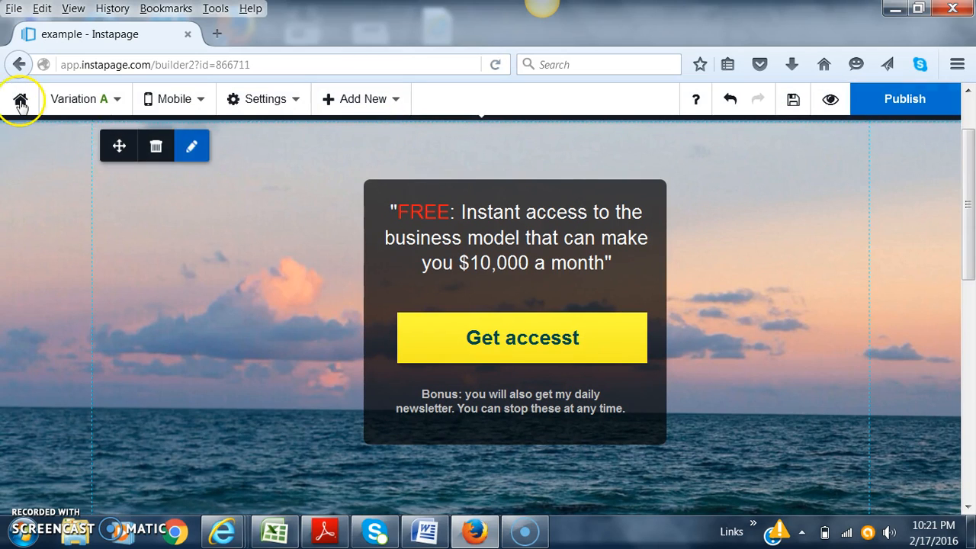
click(20, 102)
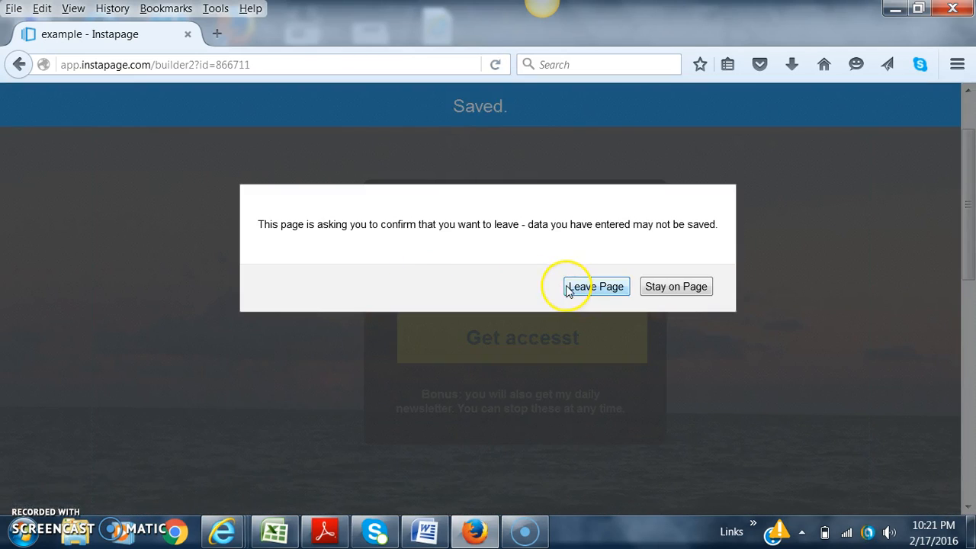
click(566, 287)
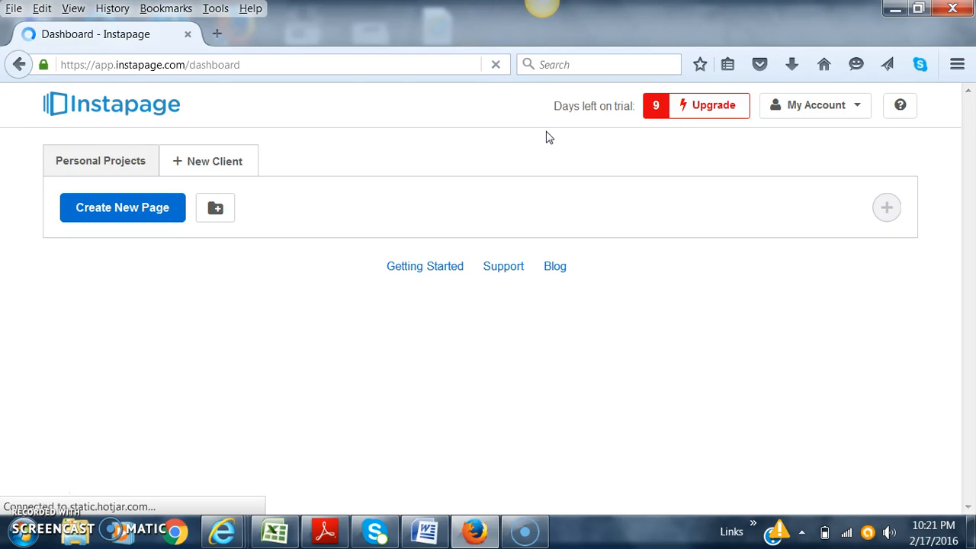
Open the leads of the example page from the project list
click(471, 144)
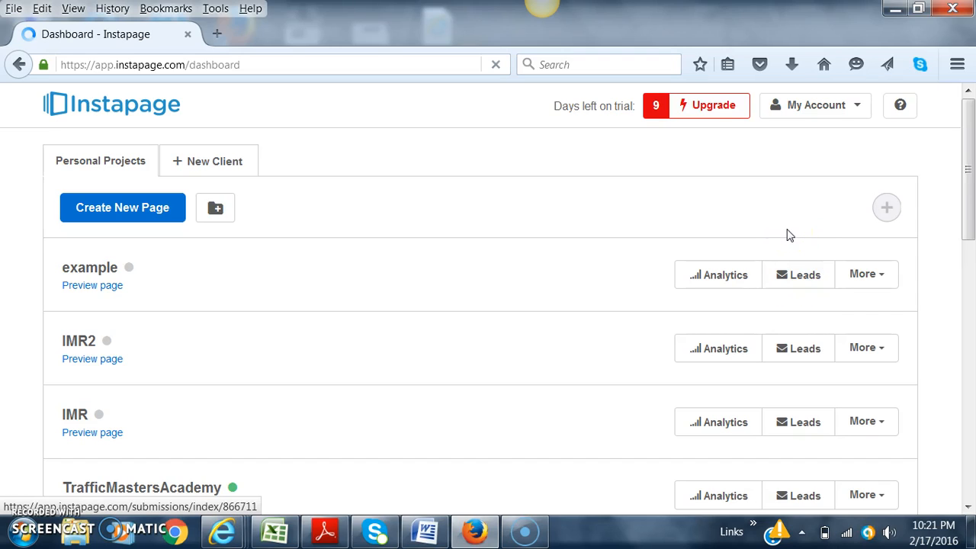
click(790, 276)
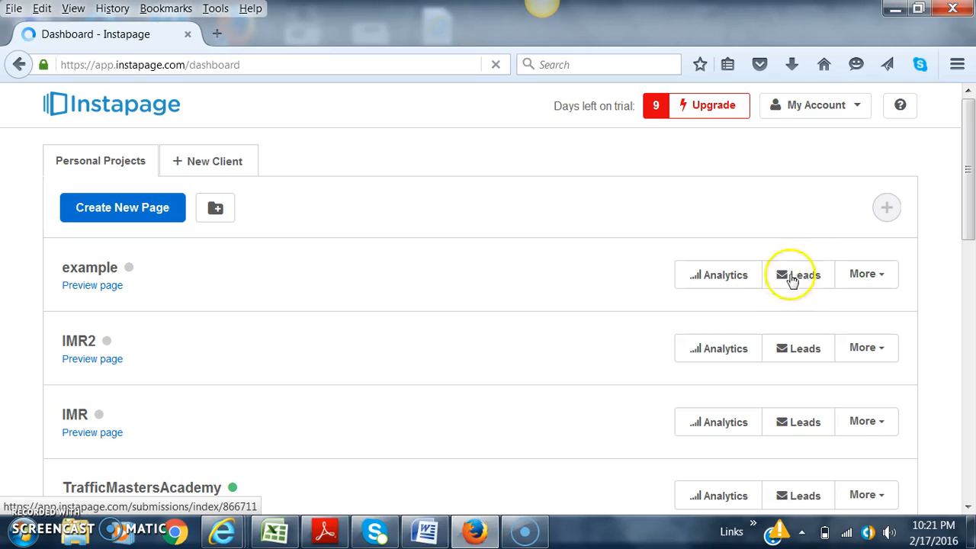